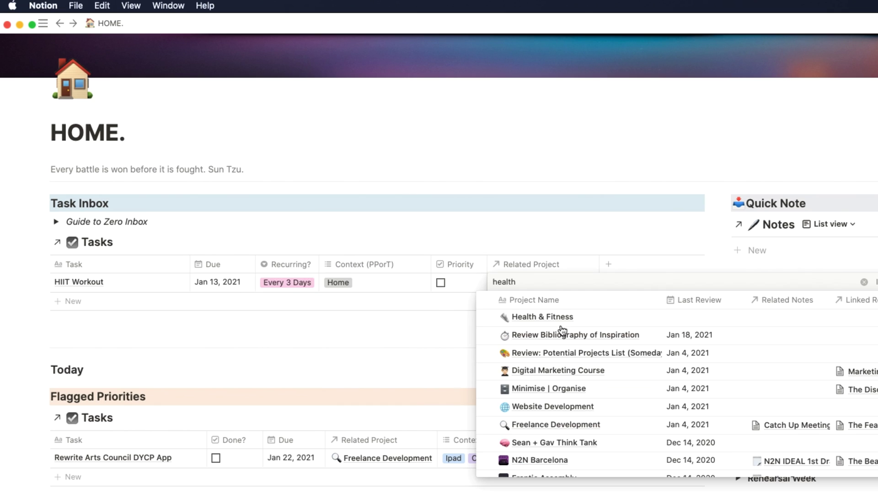
# Step: Link HIIT Workout to Health & Fitness, make it due Jan 16, and make Arrange tickets recur quarterly
pyautogui.click(489, 316)
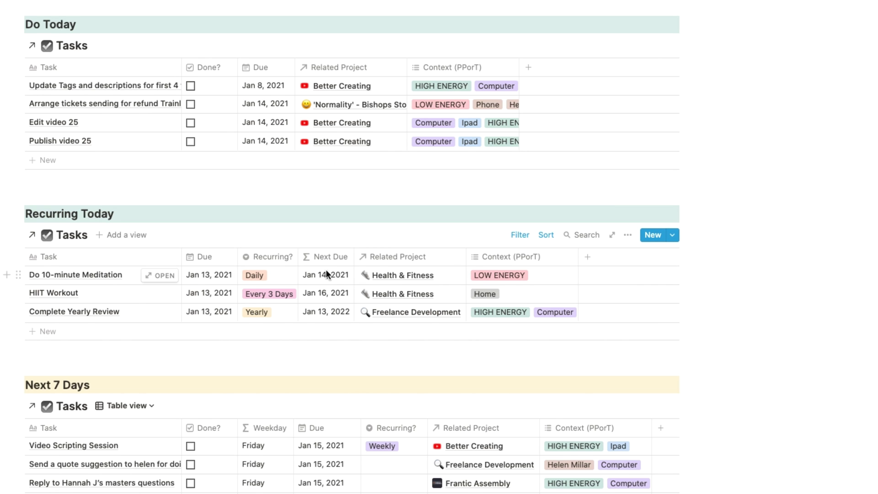
pyautogui.click(209, 293)
pyautogui.click(291, 407)
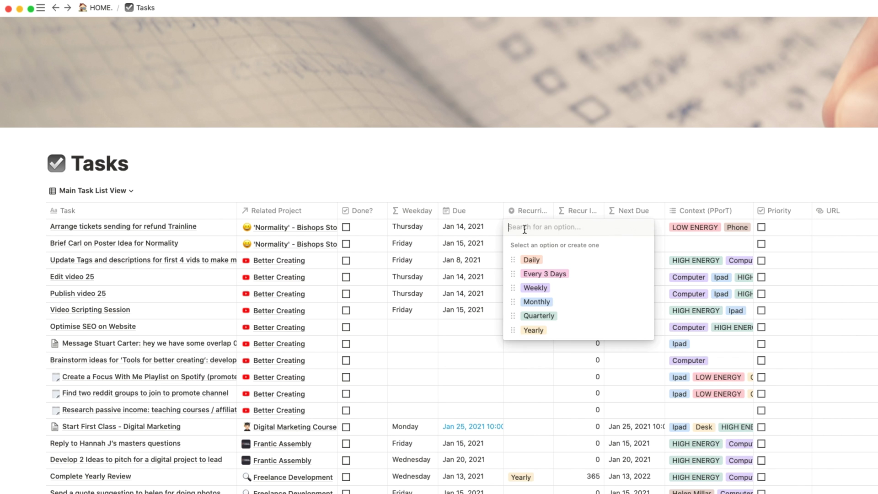
pyautogui.click(529, 318)
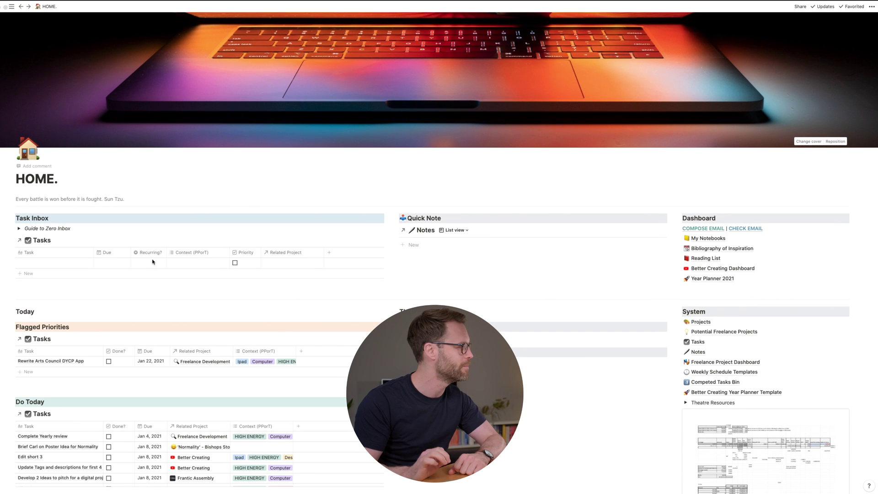
pyautogui.scroll(-3, 152, 262)
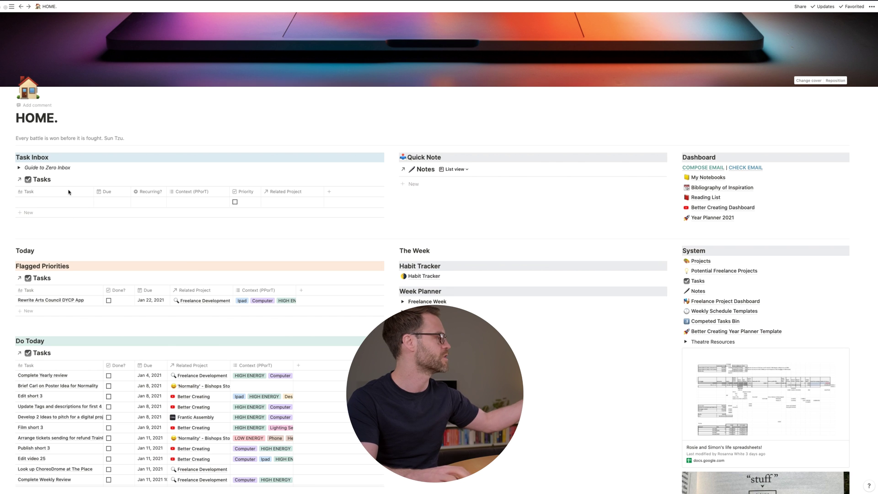
pyautogui.scroll(-3, 68, 192)
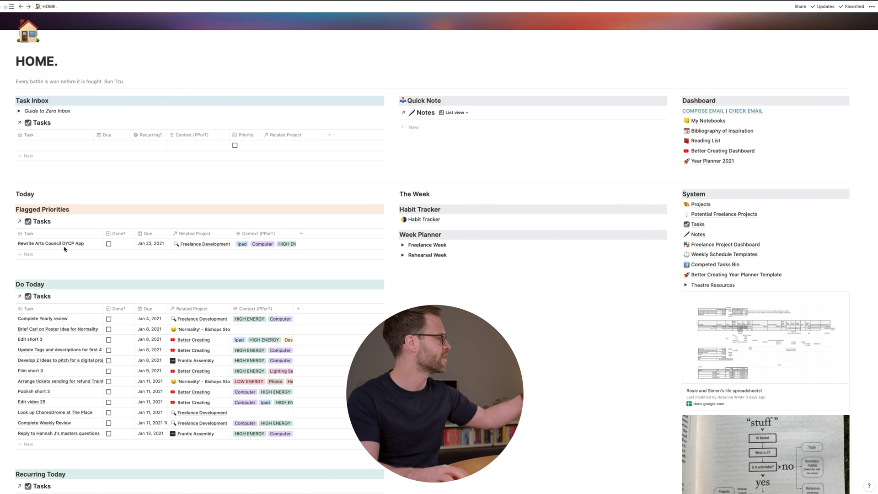
pyautogui.scroll(-4, 150, 244)
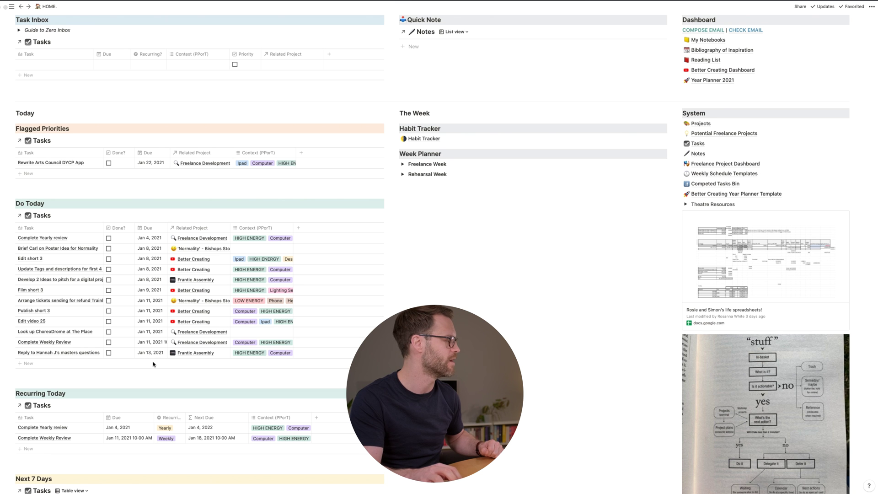
pyautogui.scroll(-12, 153, 362)
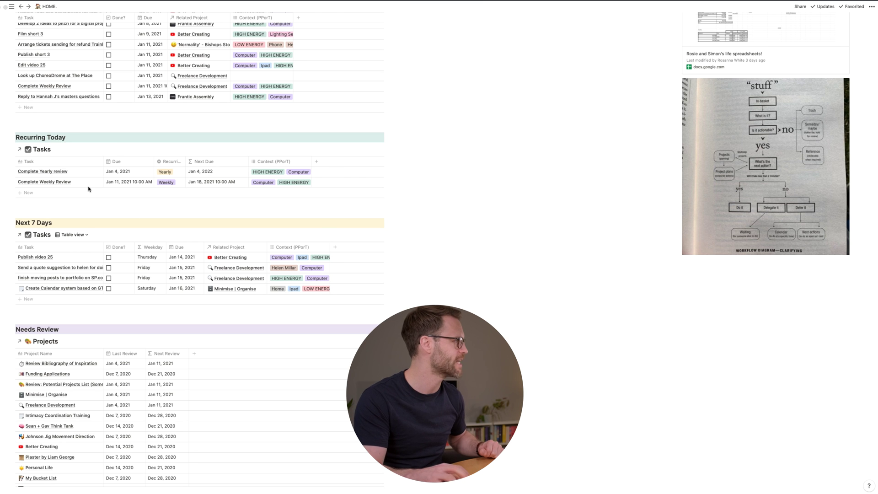
pyautogui.scroll(8, 89, 189)
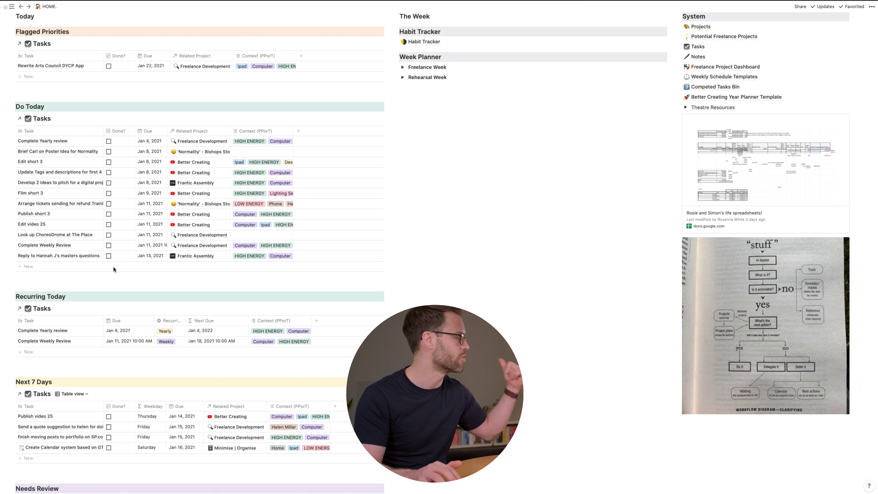
pyautogui.scroll(-7, 115, 268)
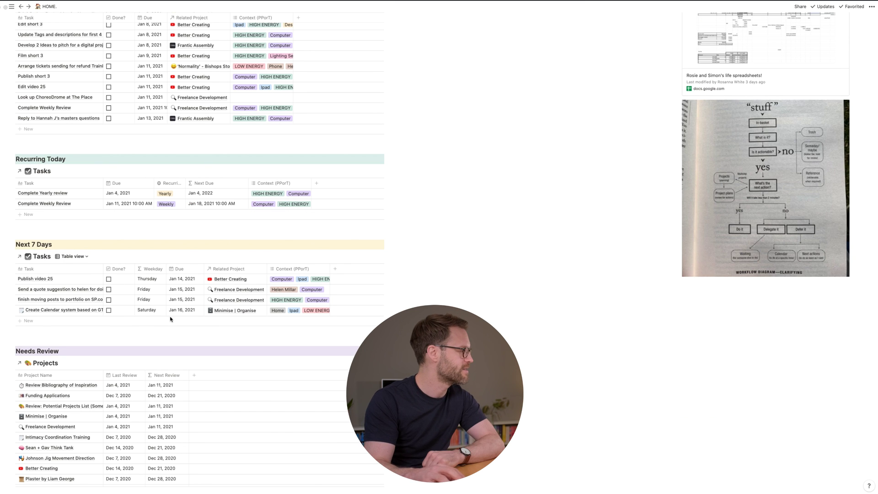
pyautogui.scroll(-7, 119, 284)
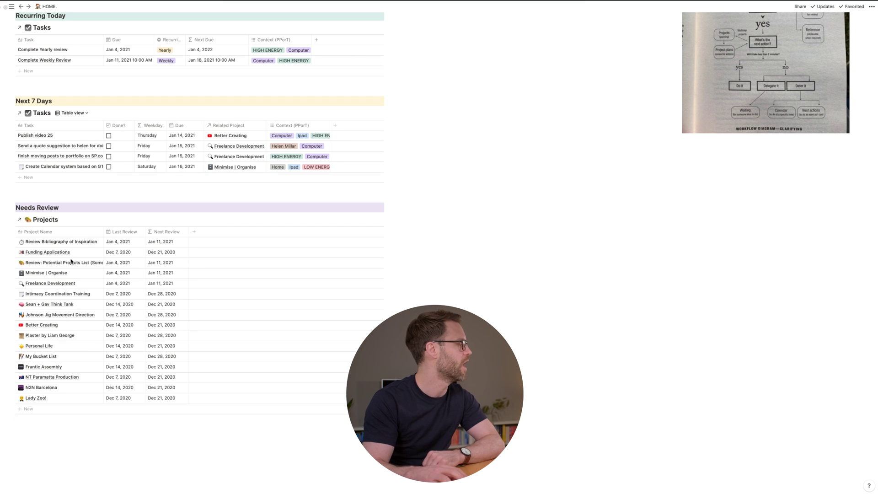
pyautogui.scroll(13, 71, 261)
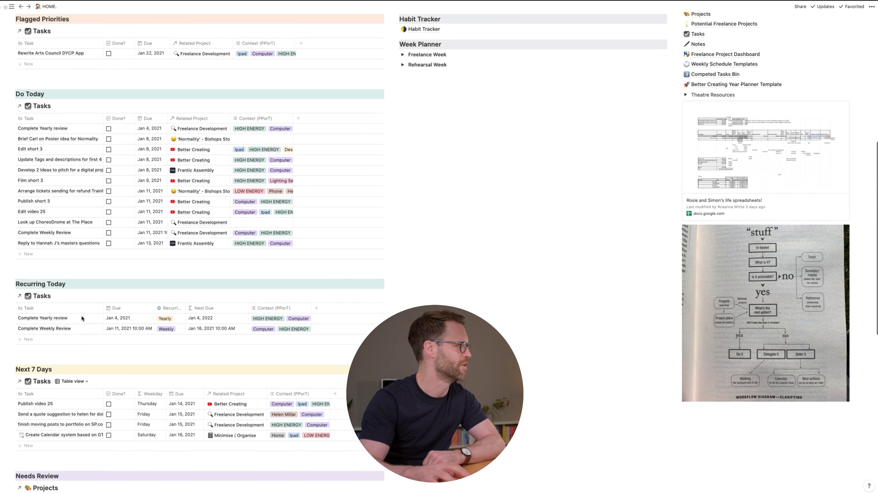
pyautogui.scroll(5, 82, 318)
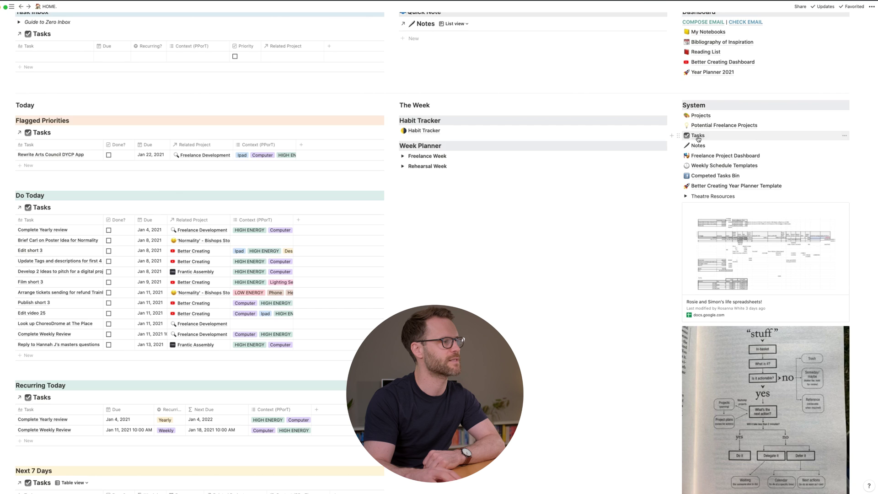
# Step: Open the full Tasks database and look over every task's Due, Next Due and Recurring values
pyautogui.click(698, 136)
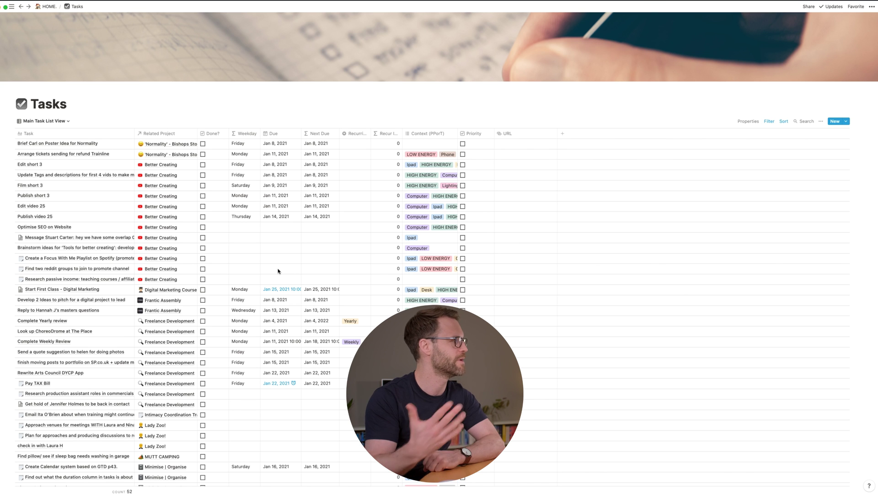
pyautogui.scroll(-10, 105, 147)
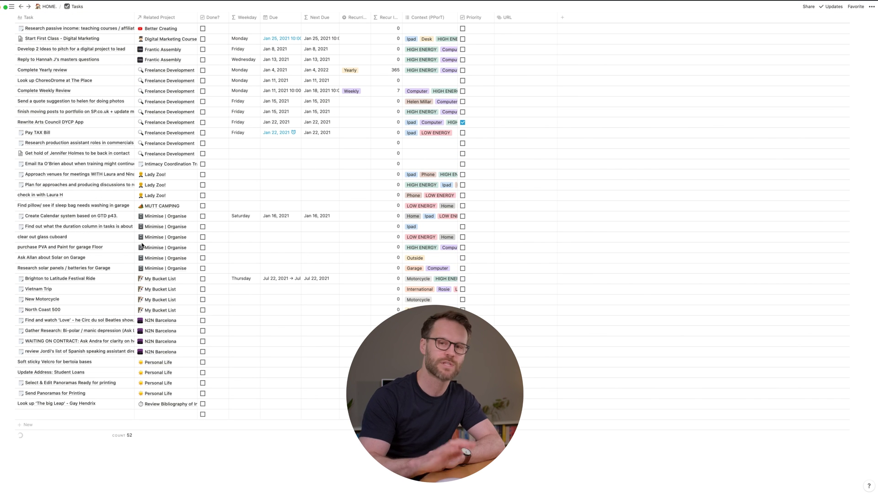
pyautogui.scroll(10, 142, 246)
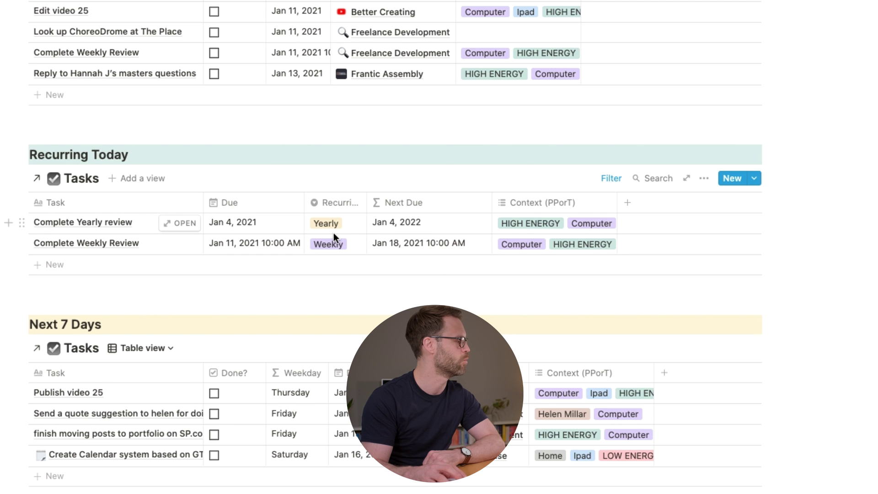
# Step: Name the empty Task Inbox row 'Do 10 Meditation'
pyautogui.scroll(15, 338, 230)
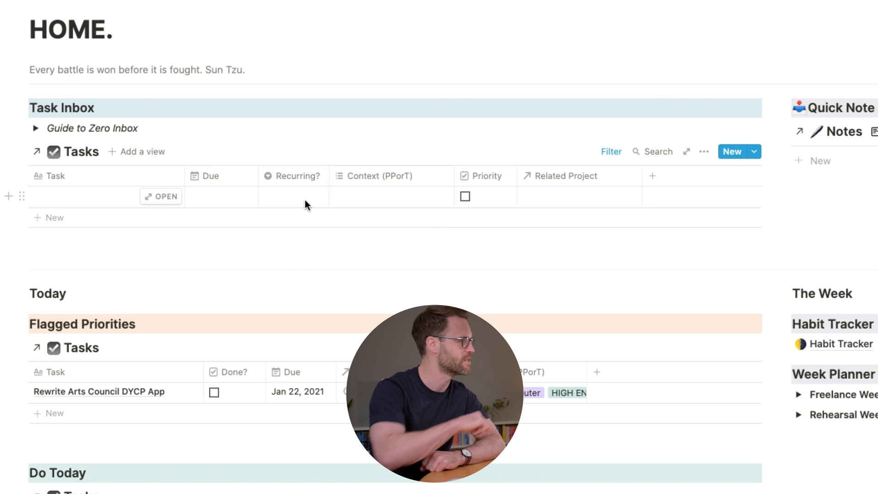
pyautogui.click(87, 204)
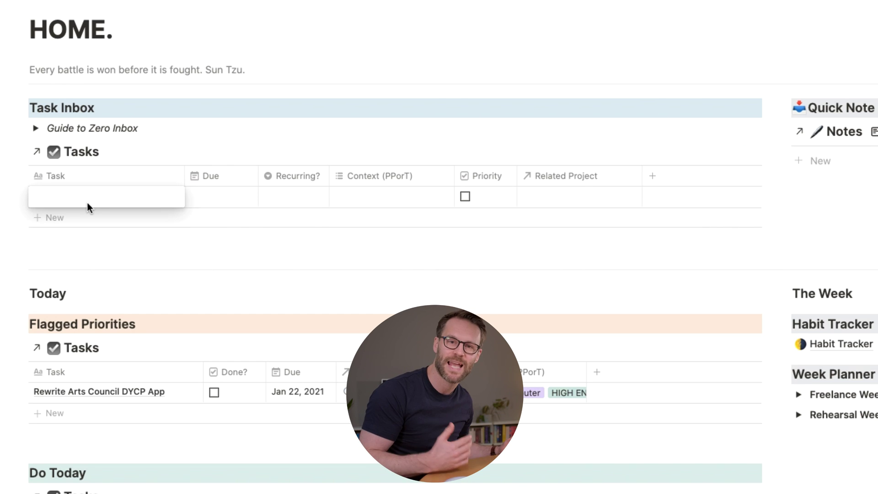
pyautogui.write('10 Meditation')
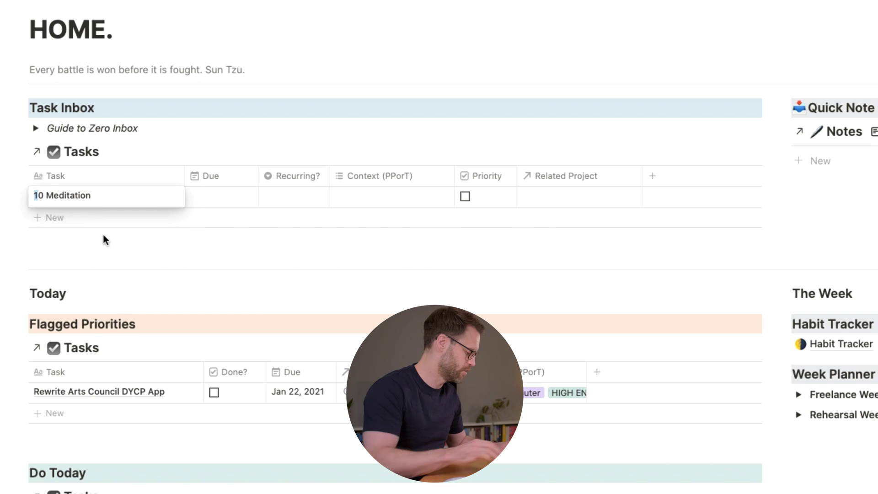
pyautogui.press('Home')
pyautogui.write('Do')
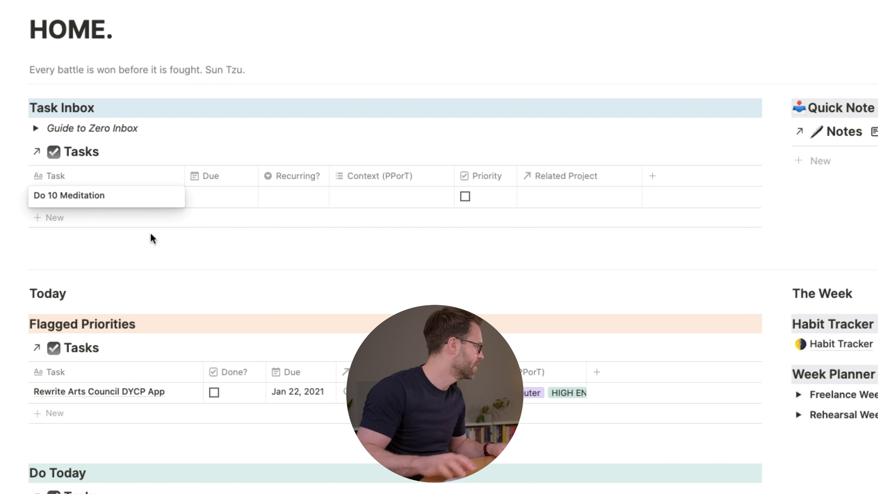
pyautogui.press('Return')
# Step: Make the task due Jan 11, 2021, then add and remove a Daily recurrence
pyautogui.click(229, 201)
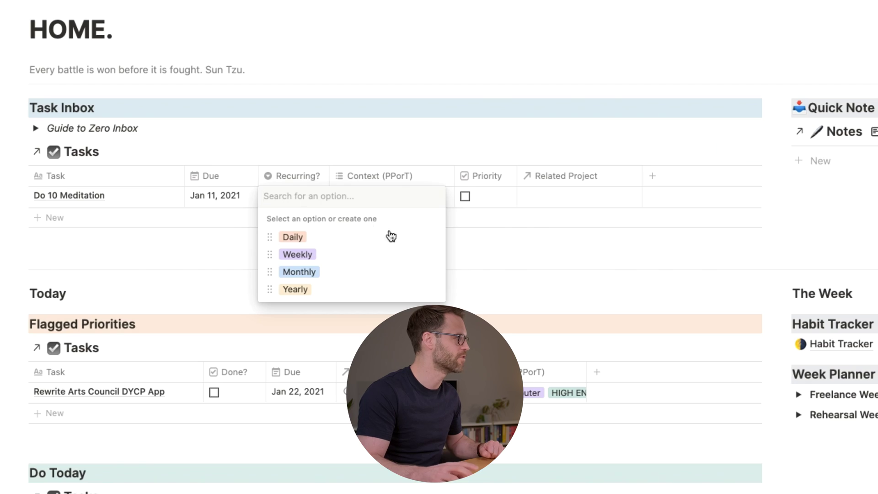
pyautogui.click(292, 238)
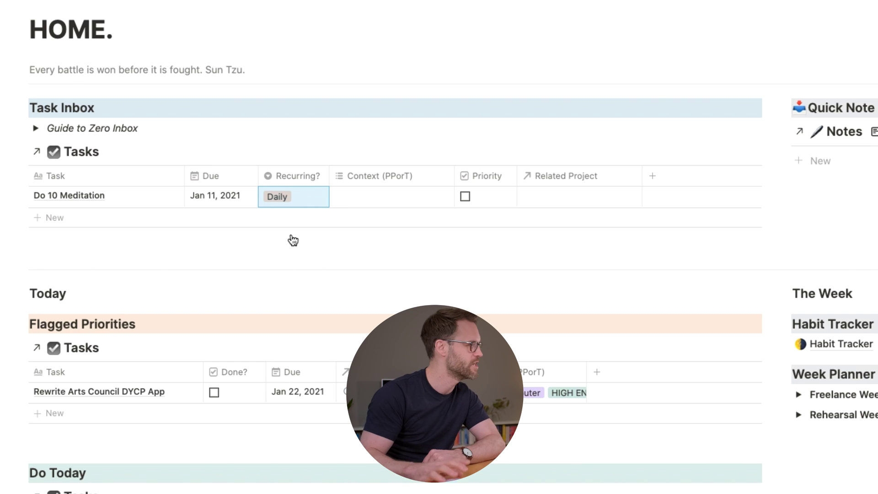
pyautogui.click(304, 200)
pyautogui.click(295, 196)
pyautogui.press('Escape')
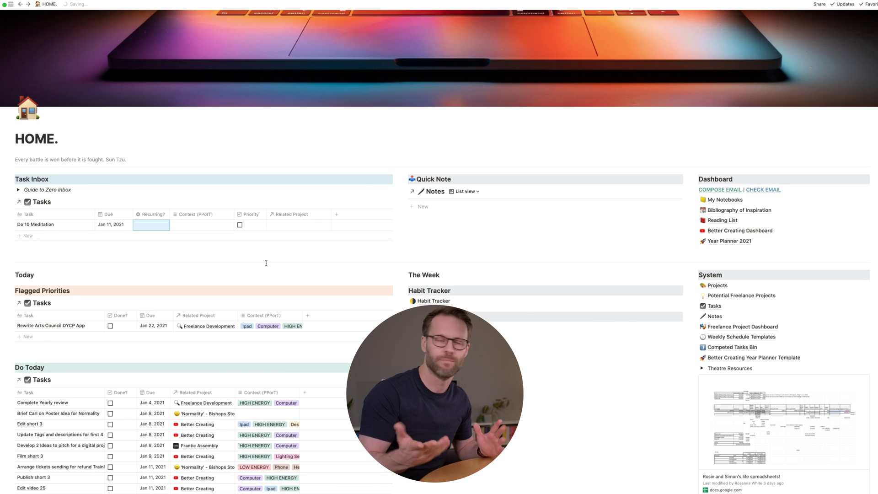
pyautogui.scroll(-1, 268, 307)
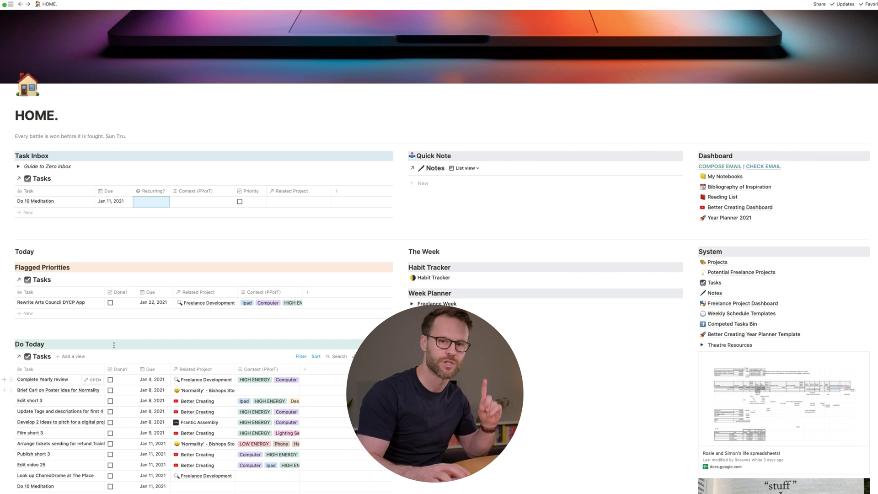
# Step: Make Do 10 Meditation recur Daily with the LOW ENERGY context
pyautogui.click(151, 201)
pyautogui.click(151, 222)
pyautogui.click(207, 202)
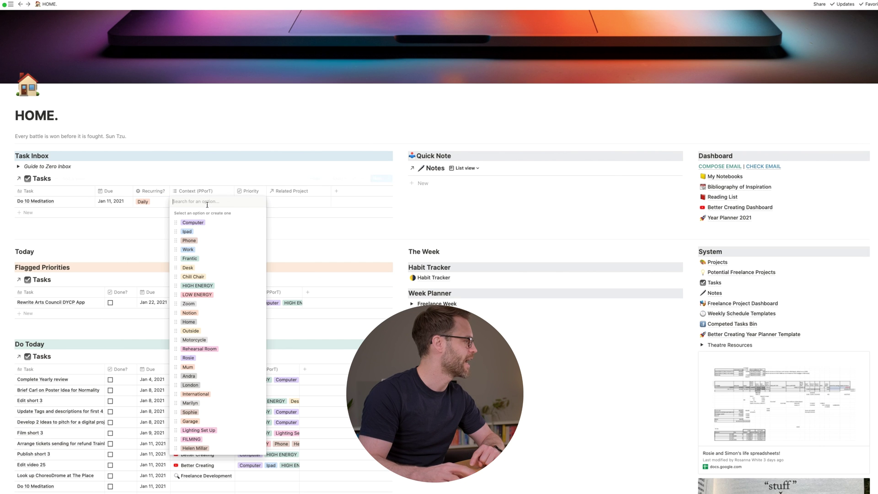
pyautogui.click(197, 295)
pyautogui.click(285, 204)
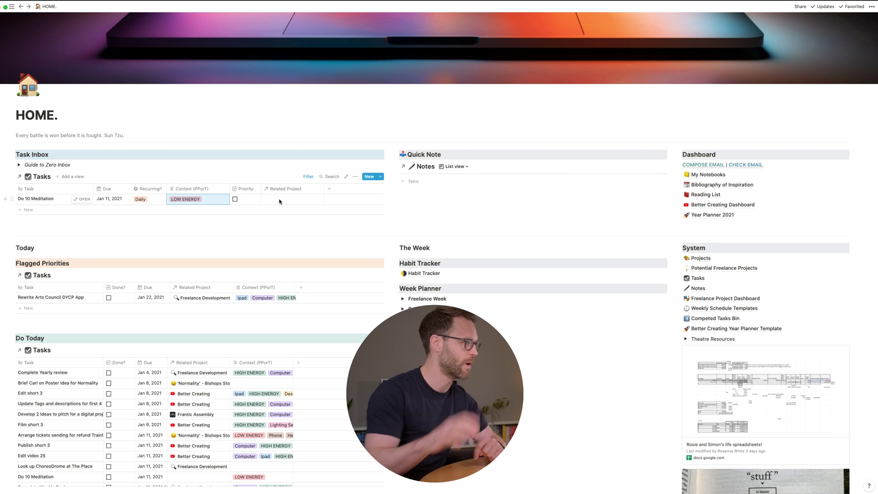
# Step: Link Do 10 Meditation to the Personal Life project
pyautogui.click(280, 202)
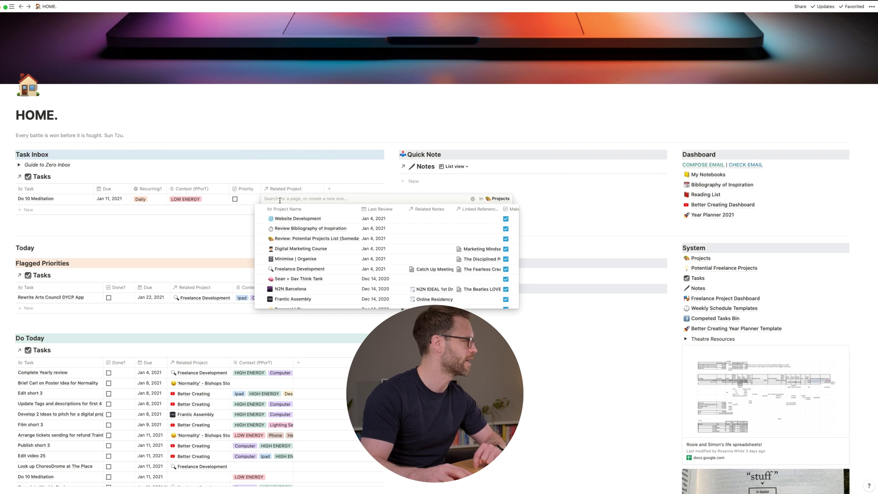
pyautogui.scroll(-3, 320, 247)
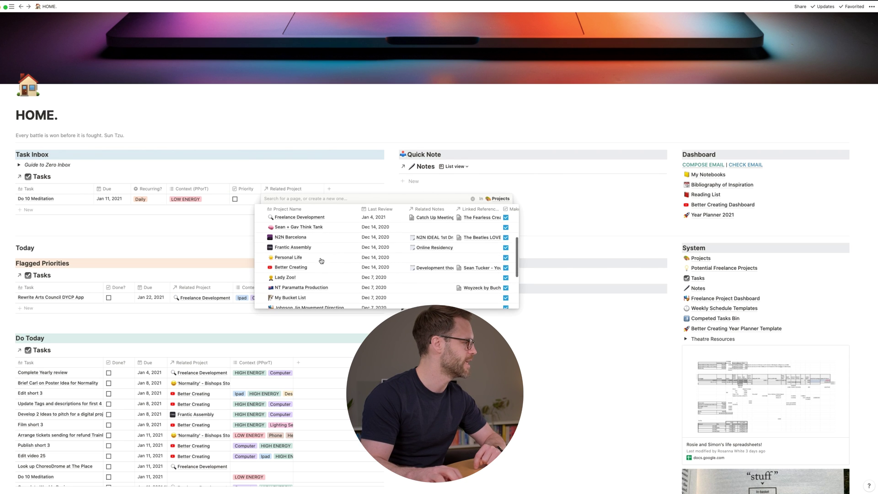
pyautogui.click(289, 257)
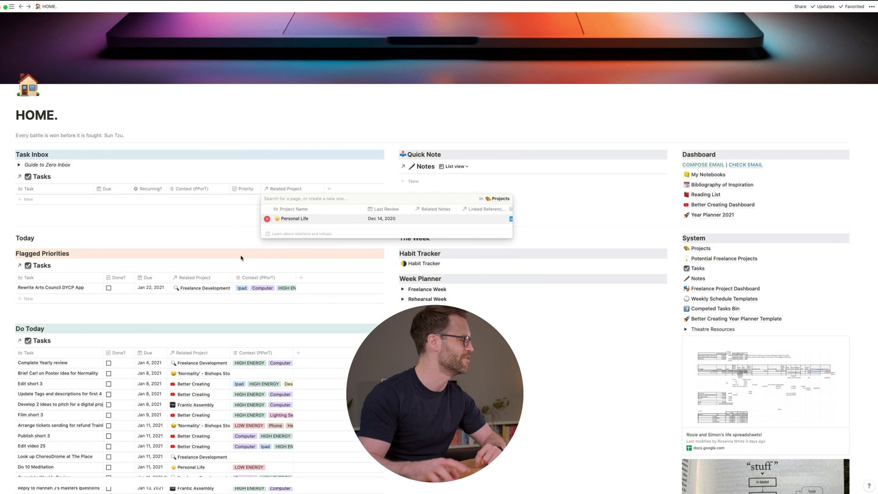
pyautogui.click(233, 237)
pyautogui.scroll(-5, 243, 250)
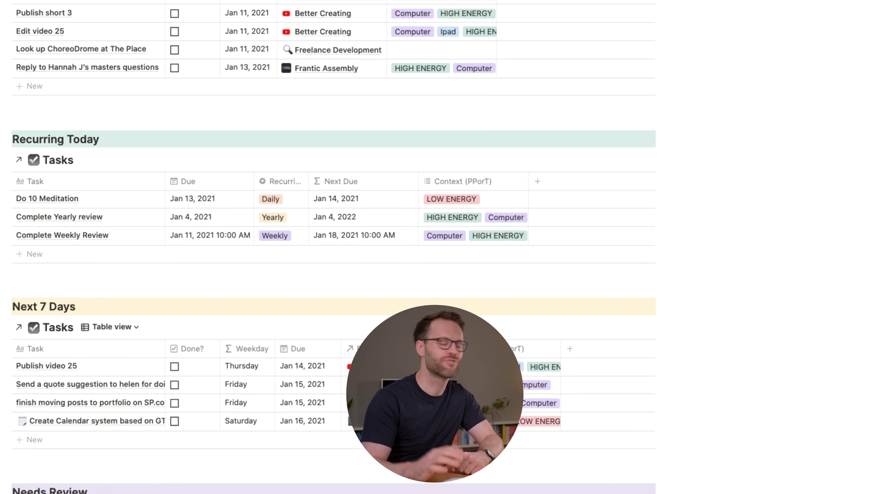
pyautogui.scroll(5, 186, 120)
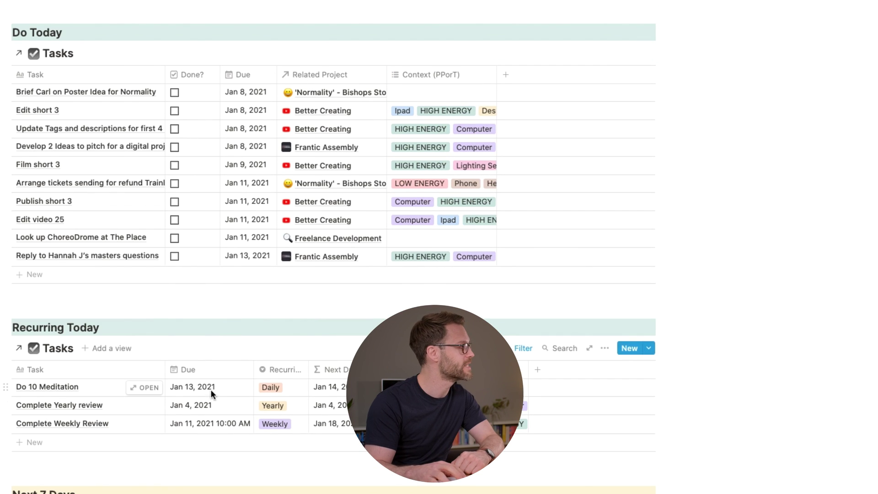
pyautogui.scroll(-5, 314, 169)
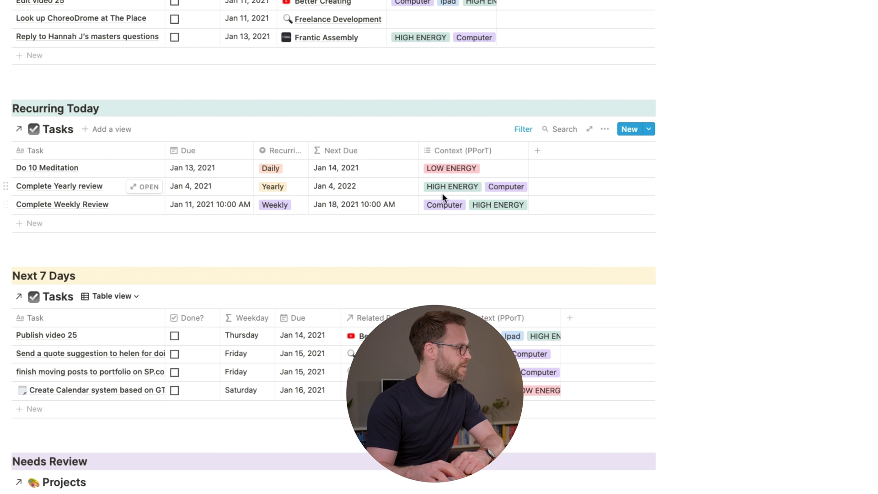
pyautogui.click(209, 168)
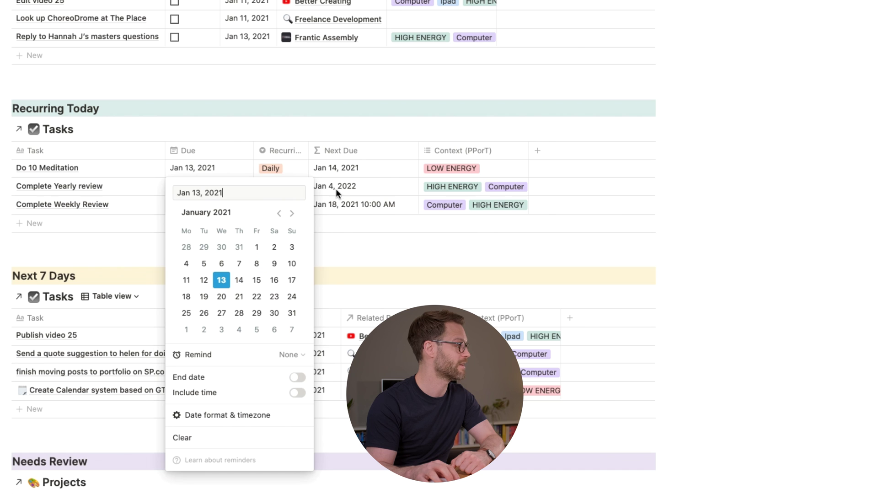
pyautogui.click(239, 280)
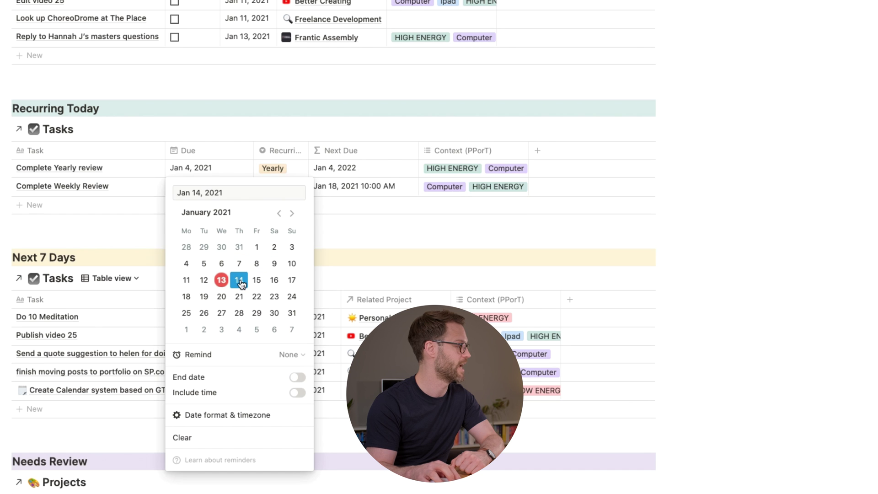
pyautogui.click(486, 238)
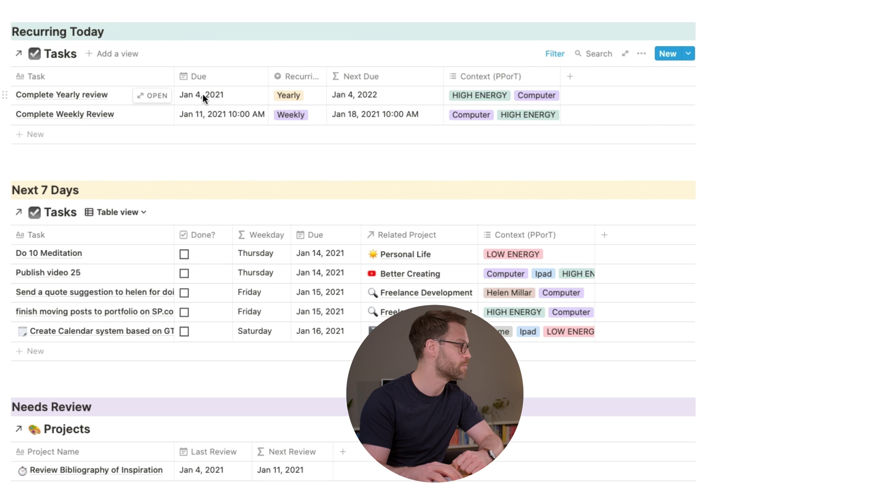
pyautogui.click(202, 95)
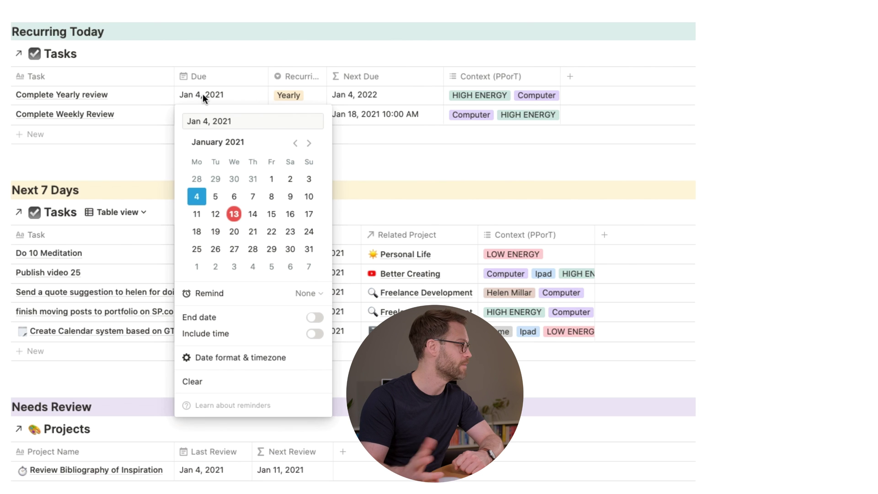
pyautogui.click(250, 128)
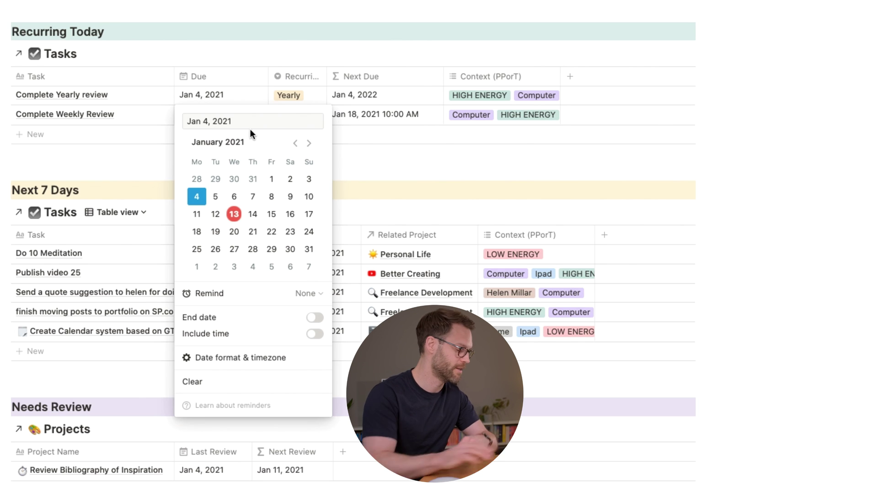
pyautogui.press('BackSpace')
pyautogui.write('2')
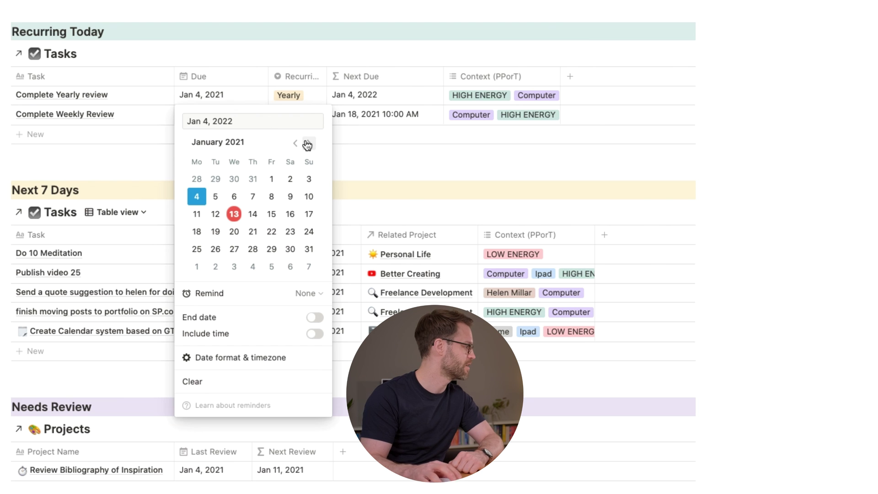
pyautogui.press('Return')
pyautogui.click(414, 132)
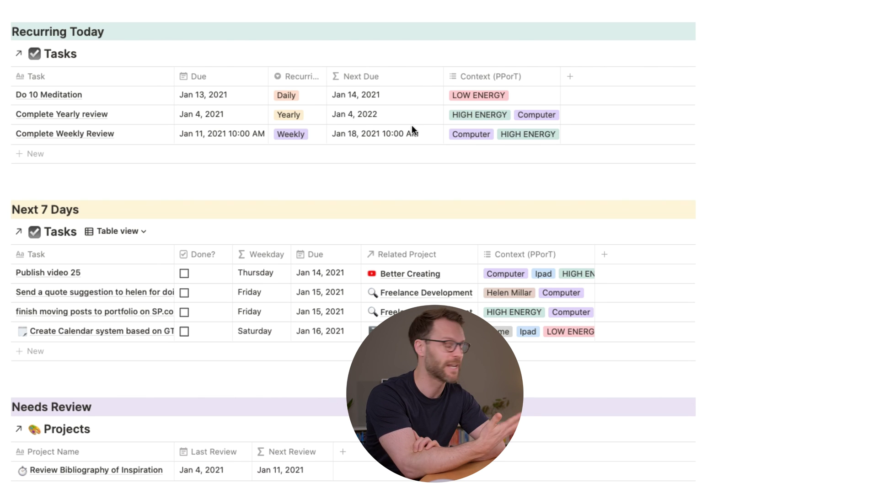
# Step: Open Do 10 Meditation's page and tick Done?, dropping it from Recurring Today
pyautogui.scroll(2, 412, 130)
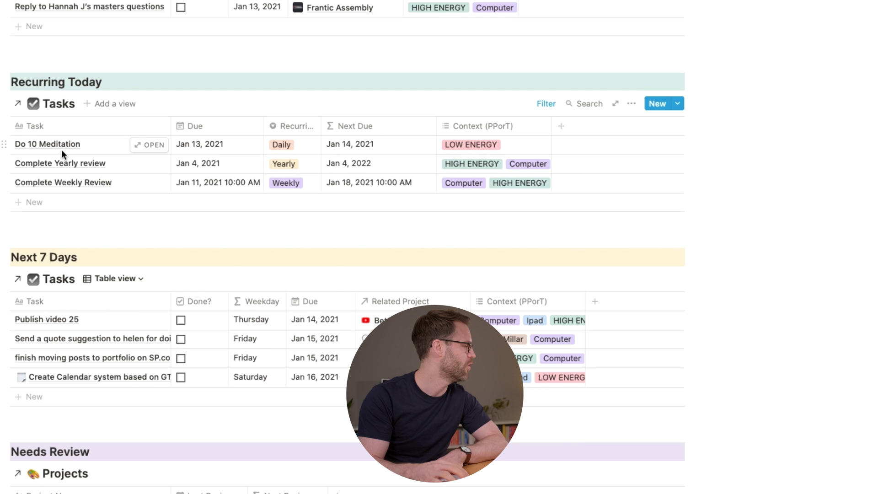
pyautogui.click(75, 145)
pyautogui.press('Escape')
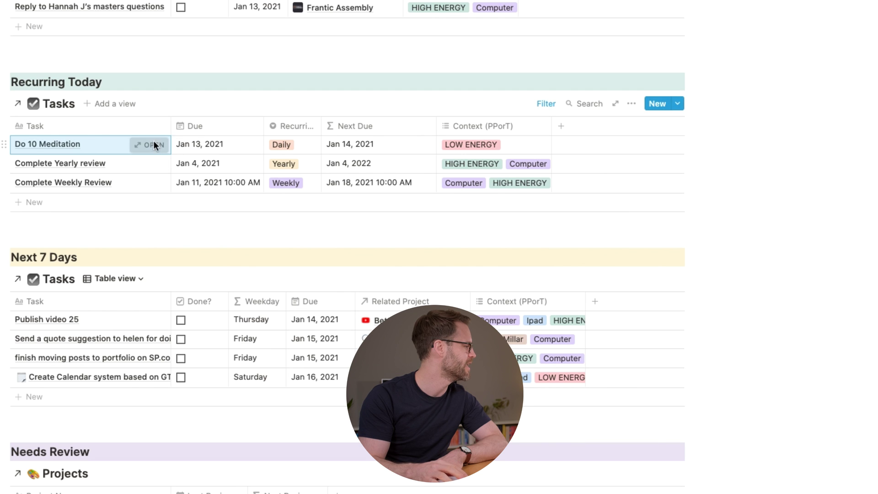
pyautogui.click(153, 145)
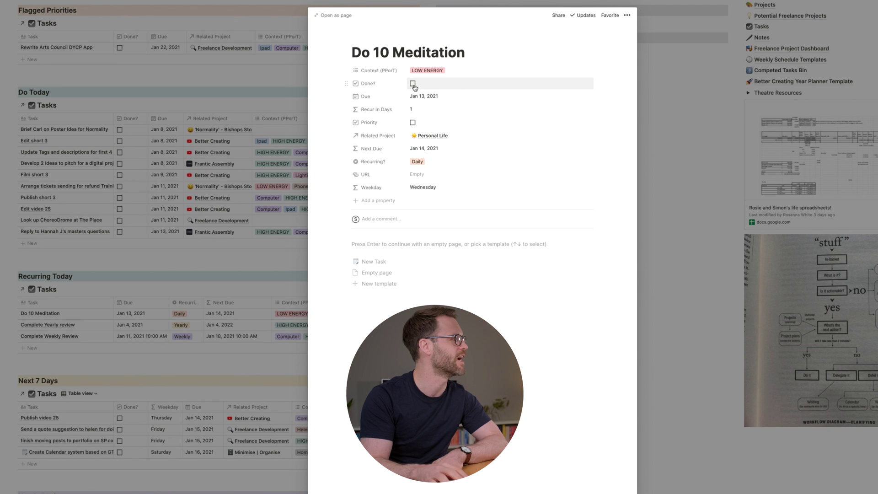
pyautogui.click(413, 84)
pyautogui.click(205, 350)
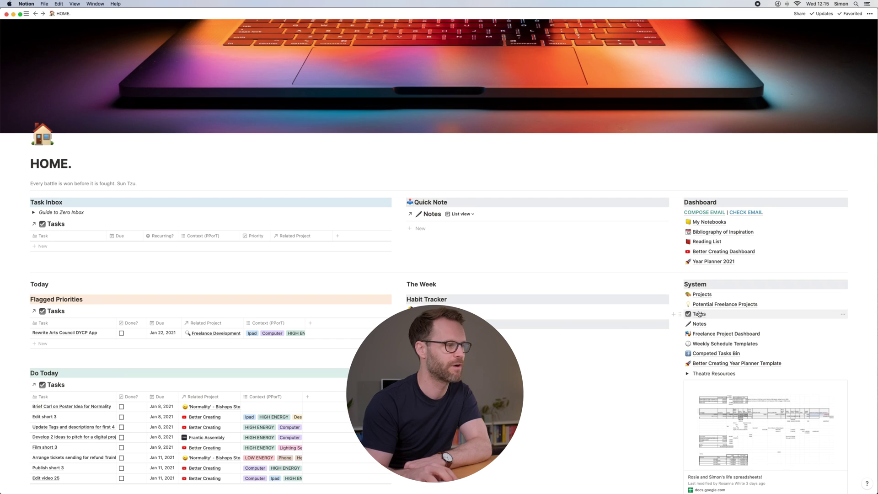
# Step: Open the Tasks database and inspect the Recurring? property's settings
pyautogui.click(700, 315)
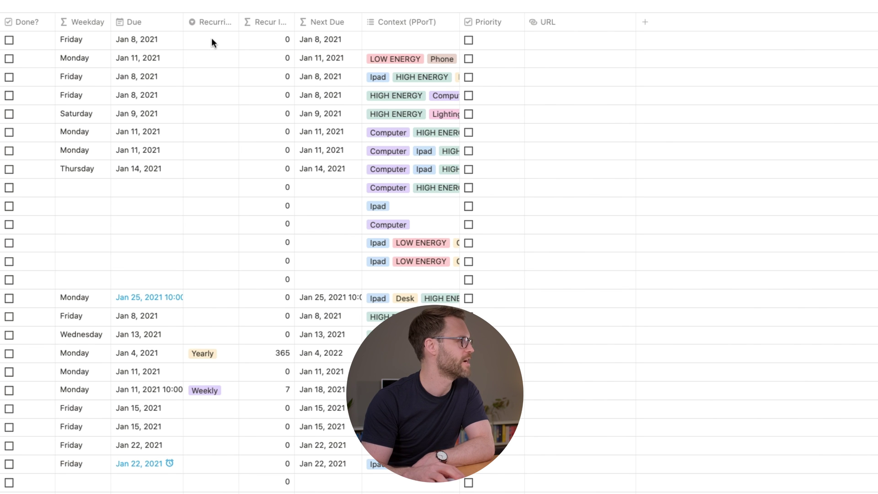
pyautogui.click(212, 23)
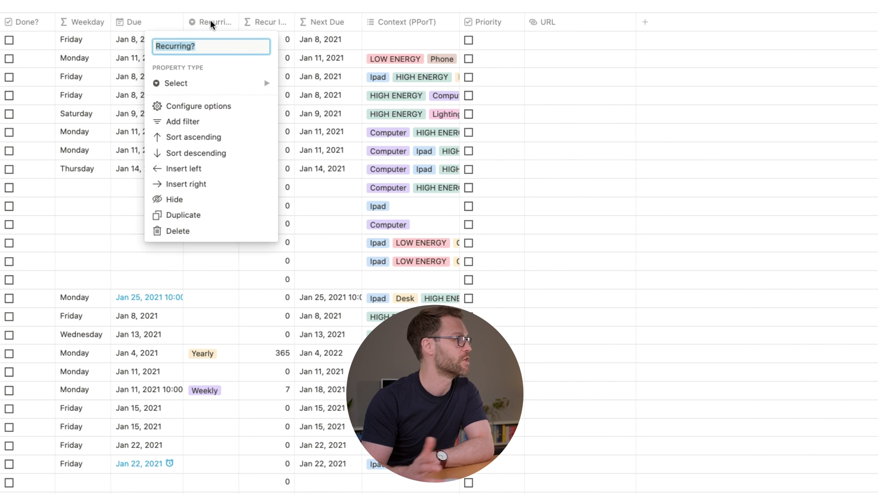
pyautogui.click(304, 51)
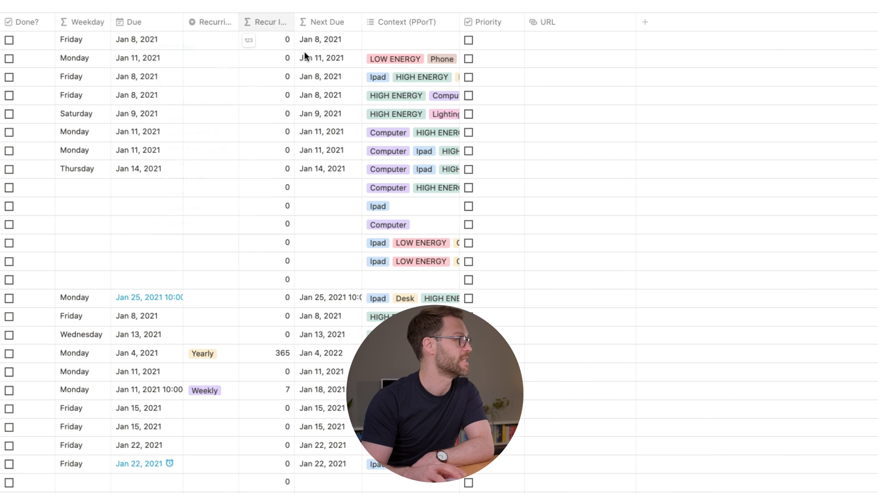
pyautogui.click(202, 45)
pyautogui.press('Escape')
# Step: Review the Recur In Days property and its formula, leaving it unchanged
pyautogui.click(270, 22)
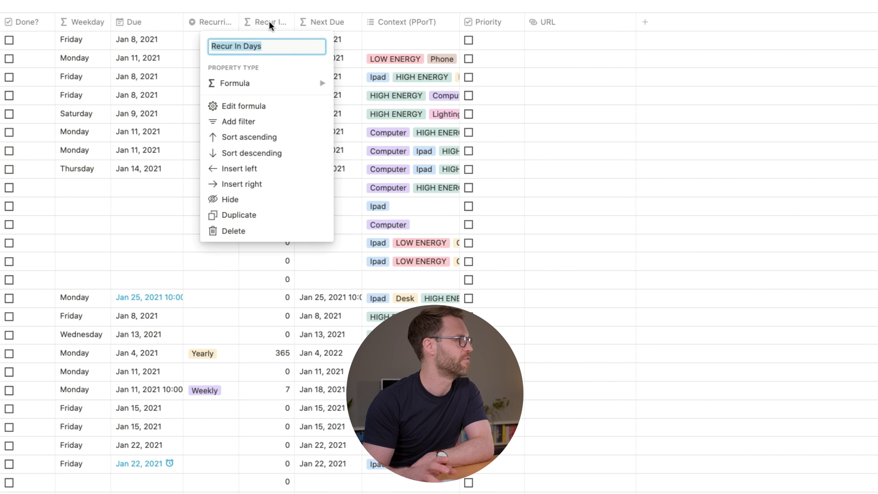
pyautogui.press('Escape')
pyautogui.click(254, 58)
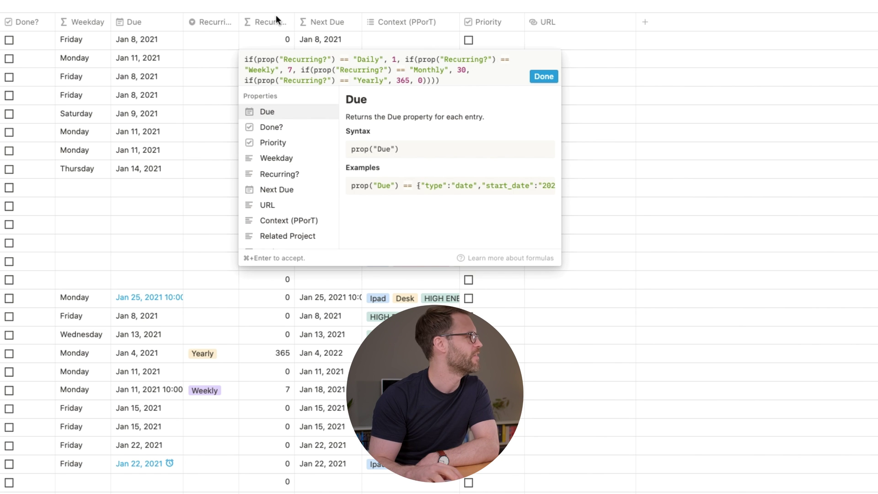
pyautogui.press('Escape')
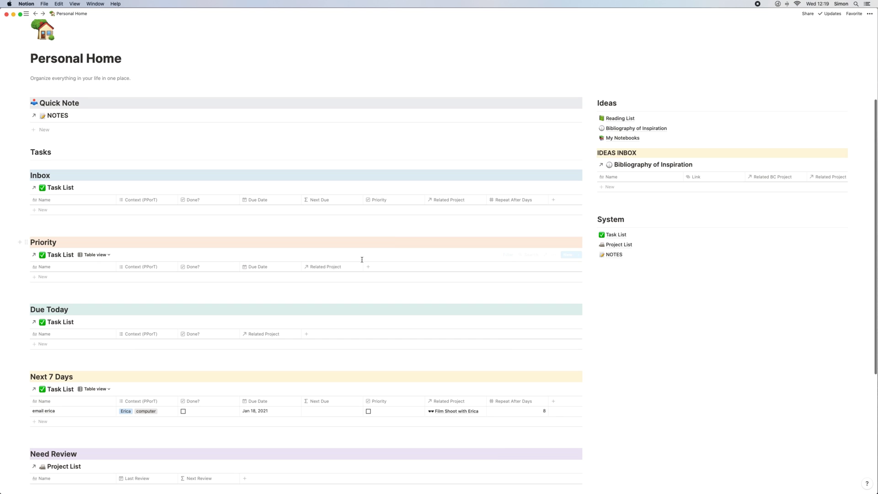
# Step: Add a select property named 'Recurring?' to the Task List database
pyautogui.click(618, 235)
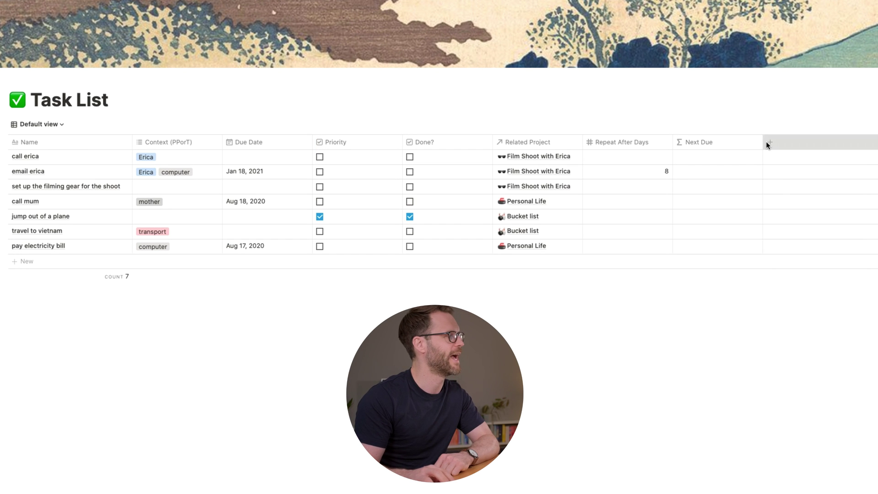
pyautogui.click(768, 142)
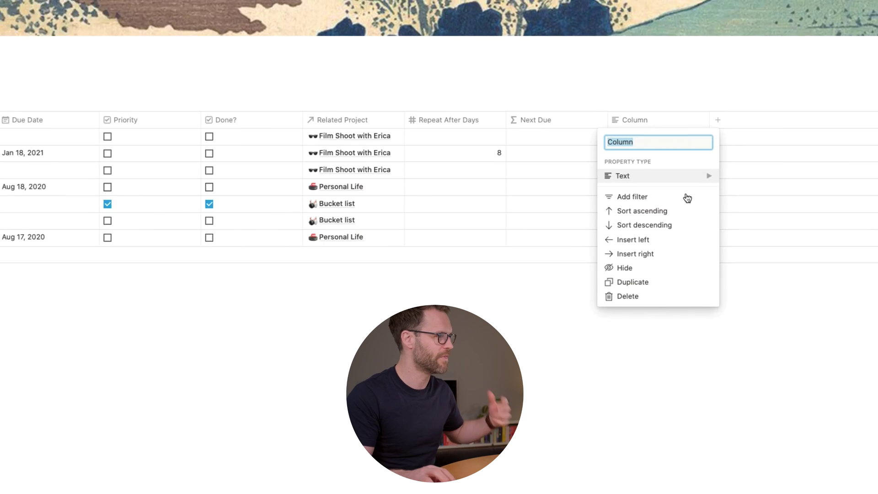
pyautogui.moveTo(817, 196)
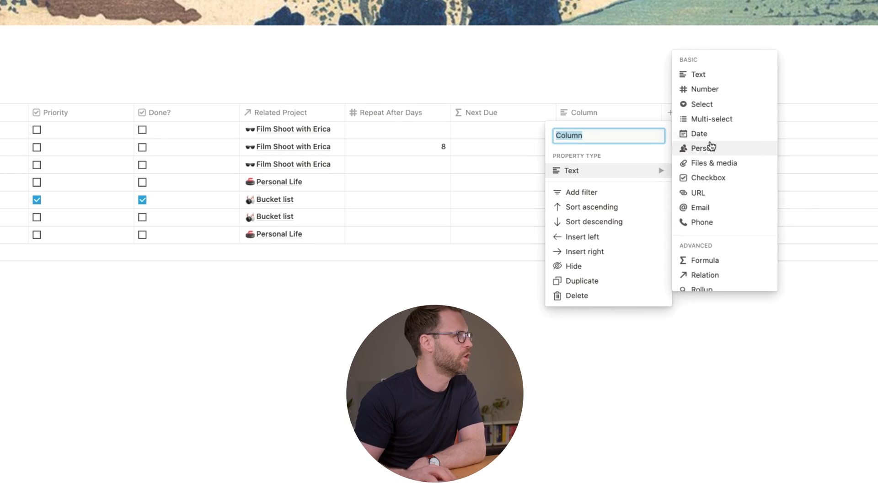
pyautogui.click(707, 106)
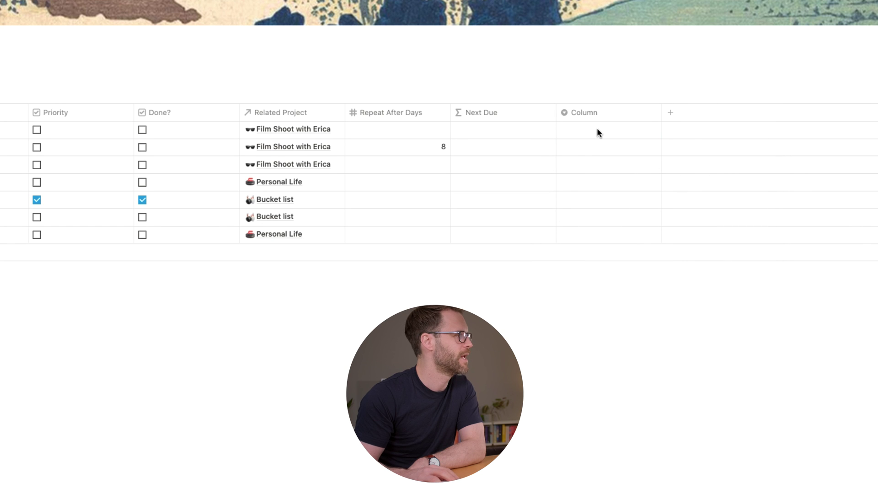
pyautogui.click(592, 115)
pyautogui.write('Recurring?')
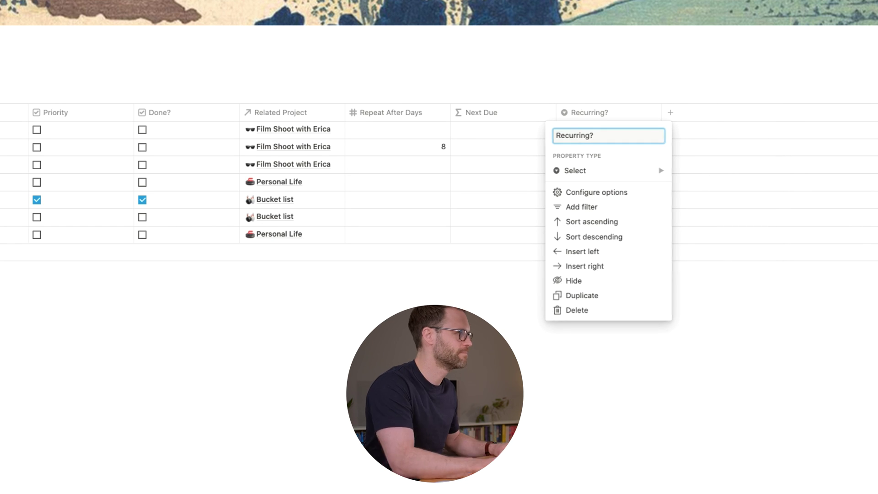
pyautogui.press('Return')
# Step: Give the first five tasks Recurring? values Daily, Weekly, Monthly, Yearly and Every 3 Days
pyautogui.click(595, 132)
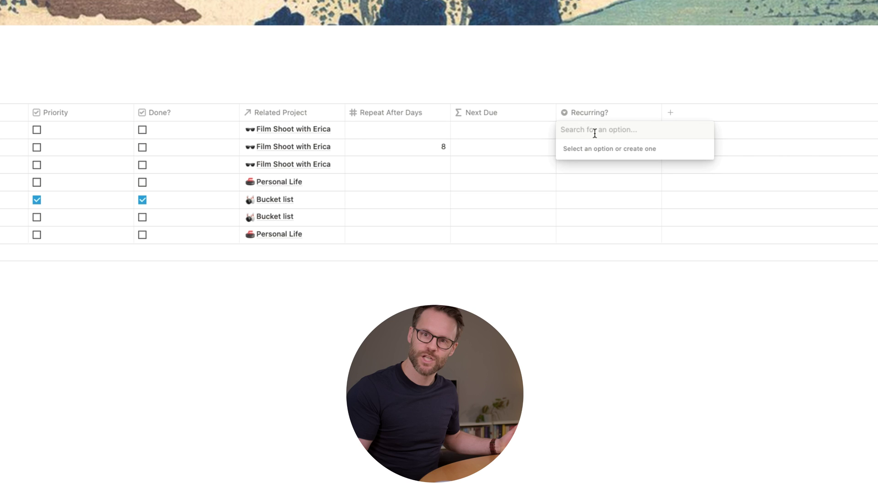
pyautogui.write('Daily')
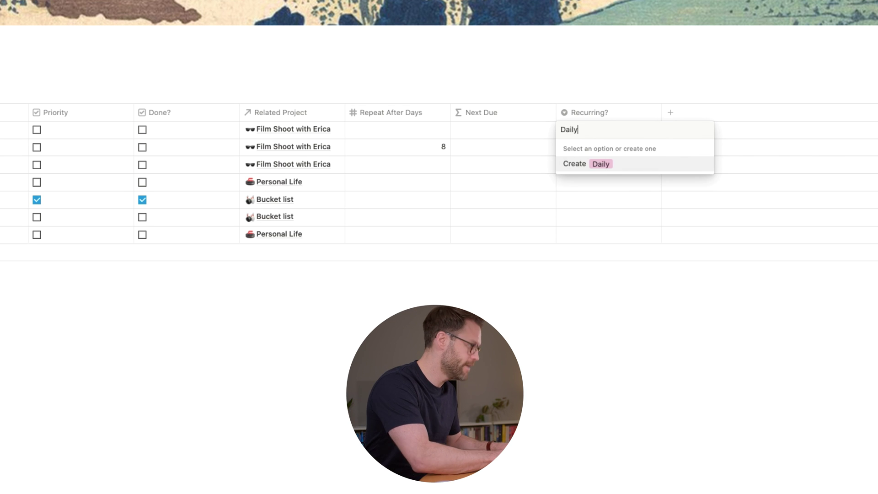
pyautogui.press('Return')
pyautogui.press('Down')
pyautogui.write('Weekly')
pyautogui.press('Return')
pyautogui.press('Down')
pyautogui.write('Monthly')
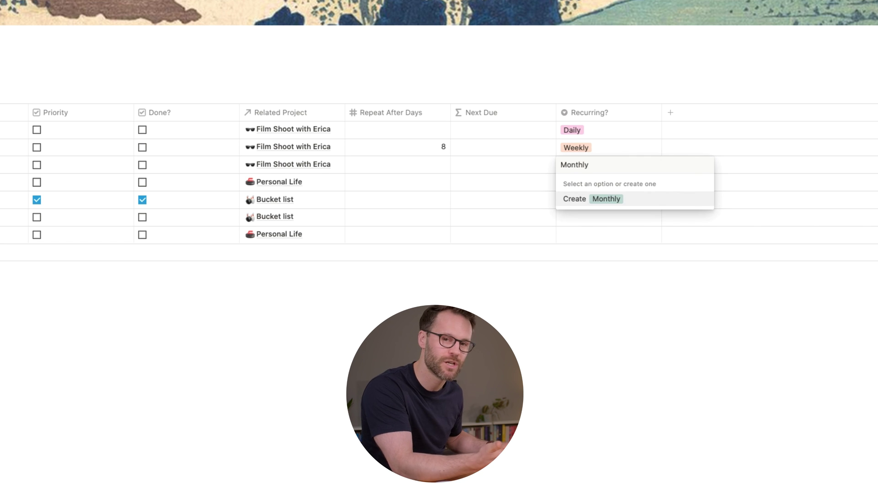
pyautogui.press('Return')
pyautogui.press('Down')
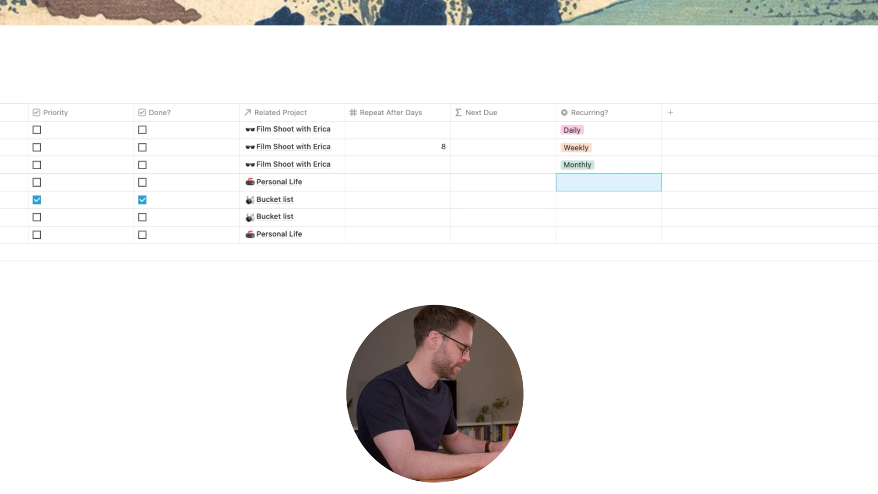
pyautogui.write('Yearly')
pyautogui.press('Return')
pyautogui.press('Down')
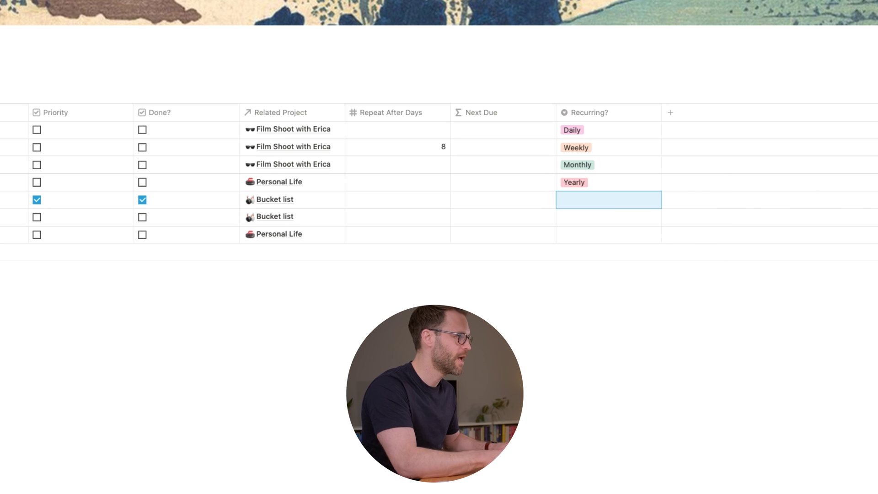
pyautogui.write('Eve')
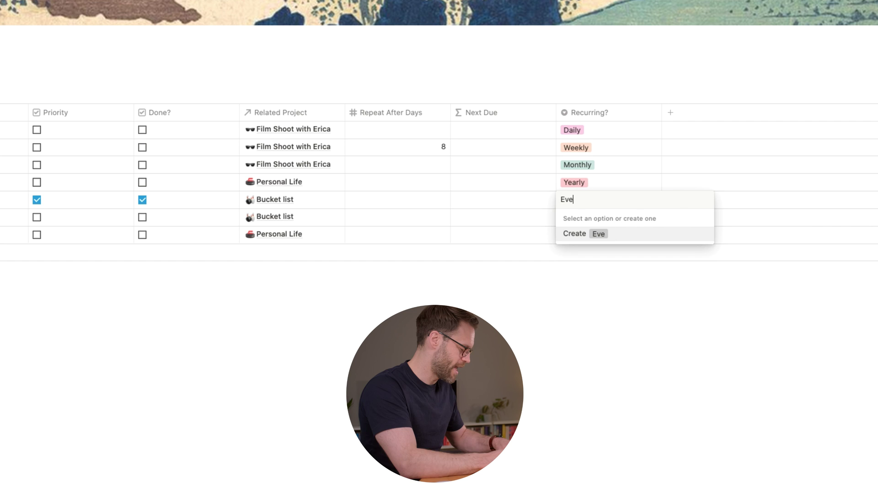
pyautogui.write('ry 3 Days')
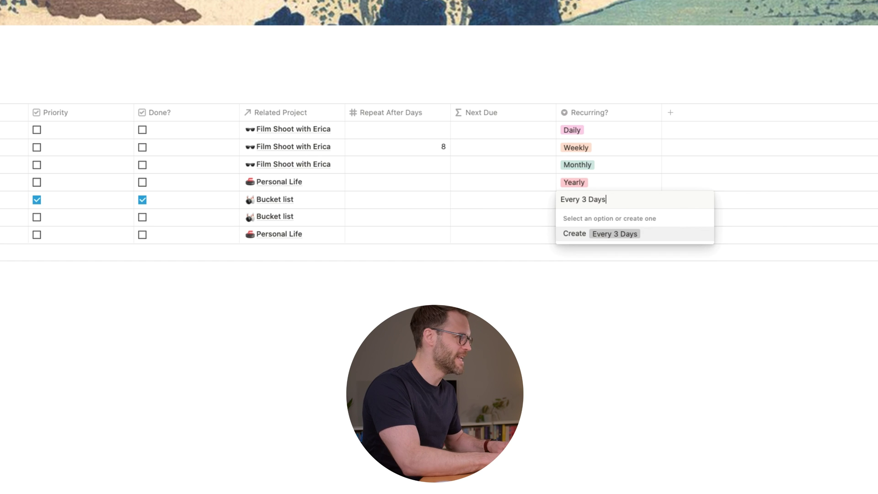
pyautogui.press('Return')
pyautogui.press('Down')
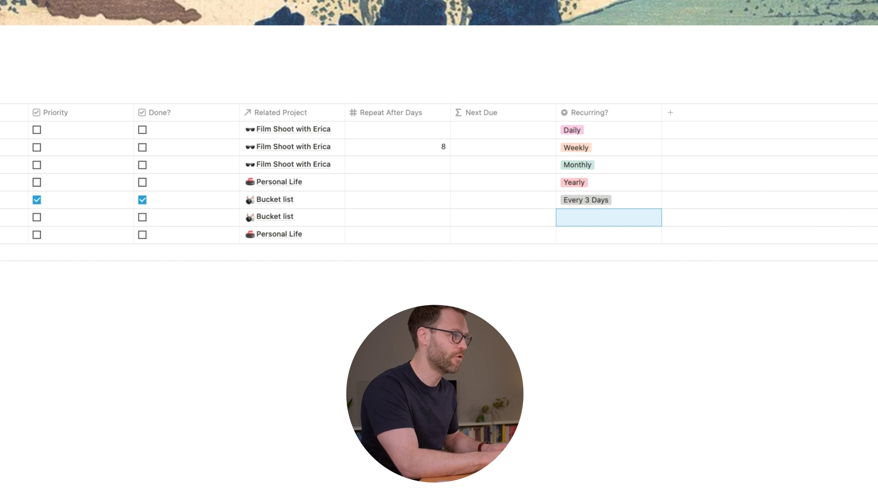
# Step: Clear the Daily value from the first task's Recurring? cell
pyautogui.click(639, 196)
pyautogui.press('Up')
pyautogui.press('Up')
pyautogui.press('Up')
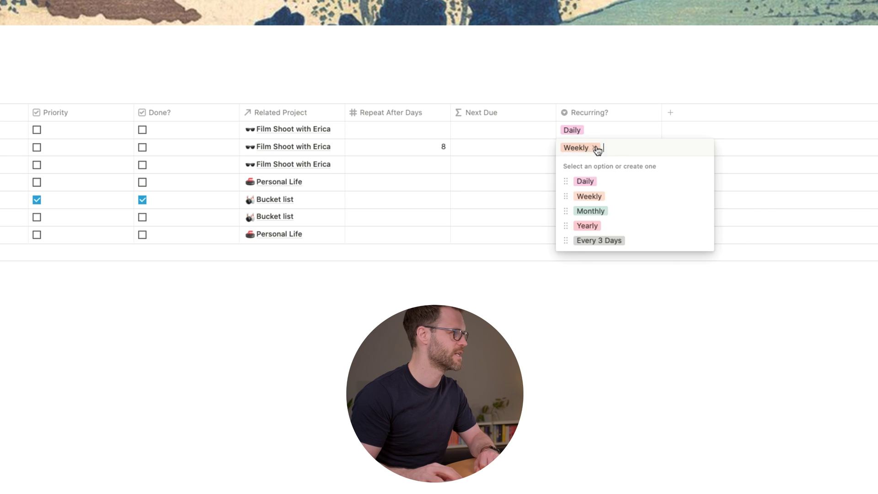
pyautogui.press('Up')
pyautogui.press('BackSpace')
pyautogui.click(609, 109)
pyautogui.press('Escape')
pyautogui.click(607, 128)
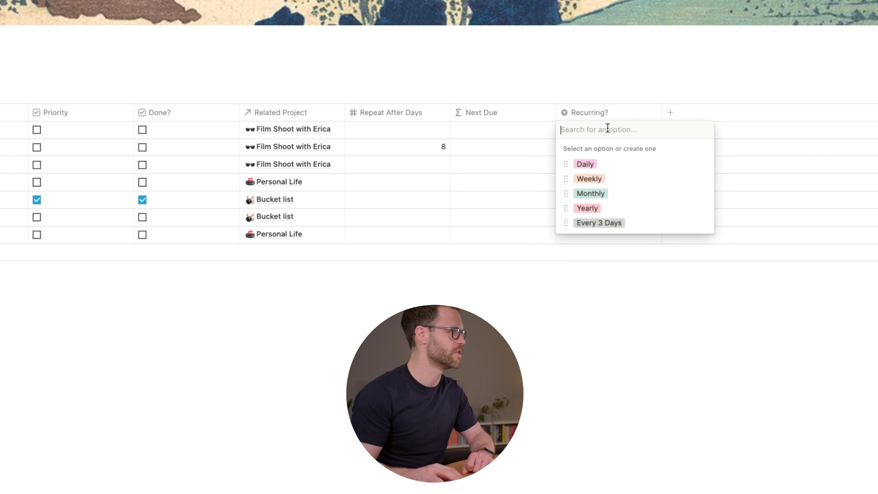
# Step: Move Every 3 Days below Daily in the options and Recurring? after Priority
pyautogui.moveTo(566, 223); pyautogui.dragTo(565, 175)
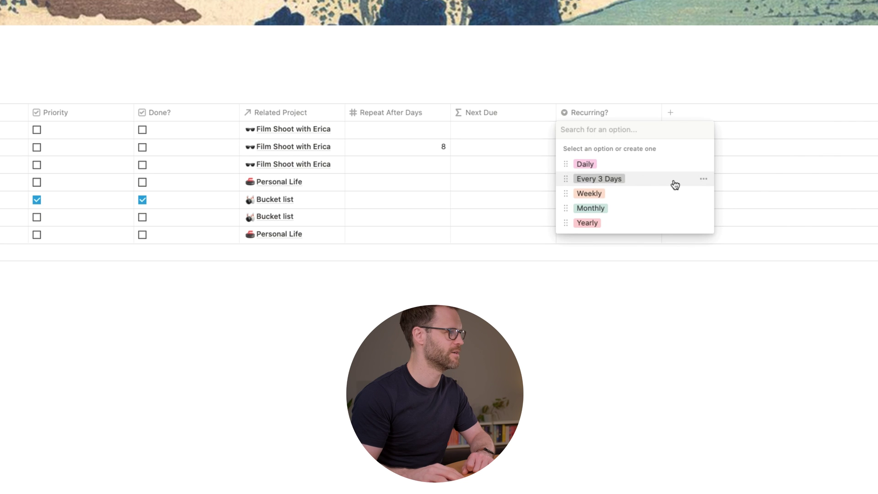
pyautogui.click(703, 178)
pyautogui.press('Escape')
pyautogui.press('Escape')
pyautogui.moveTo(590, 112); pyautogui.dragTo(212, 125)
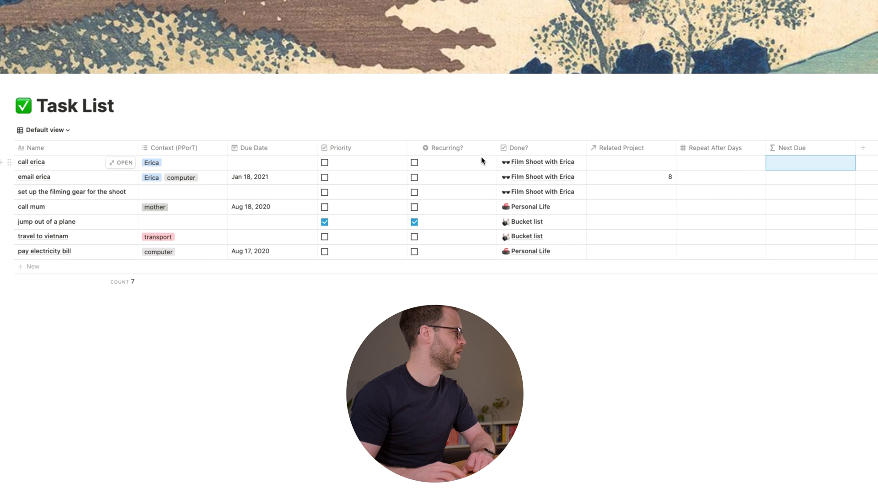
# Step: Move Recurring? beside Due Date and Done? after Context, then delete Next Due
pyautogui.moveTo(481, 155); pyautogui.dragTo(245, 147)
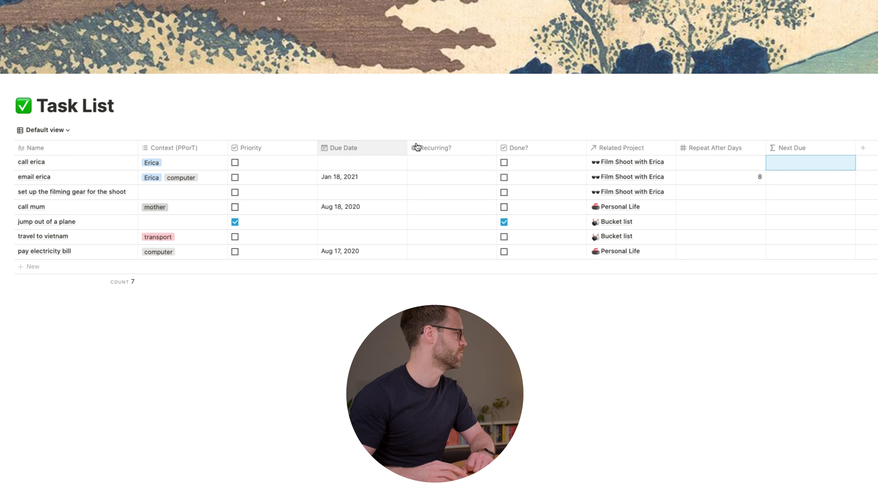
pyautogui.moveTo(526, 148); pyautogui.dragTo(316, 151)
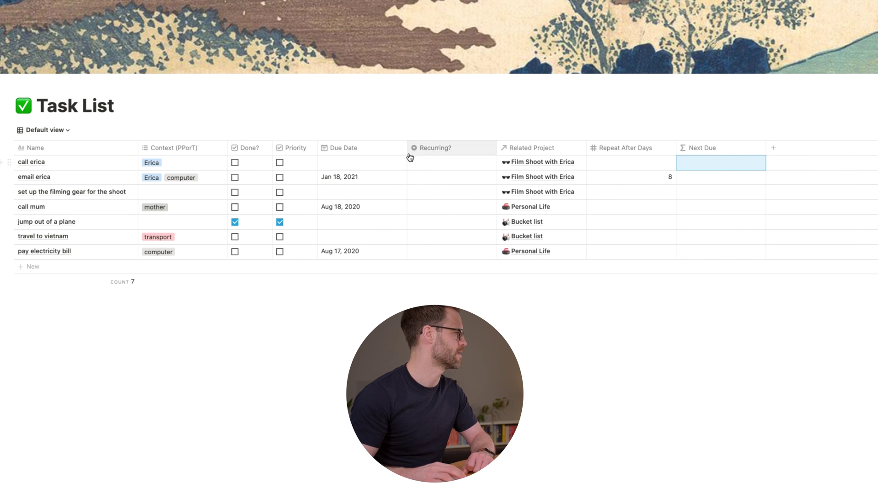
pyautogui.click(663, 147)
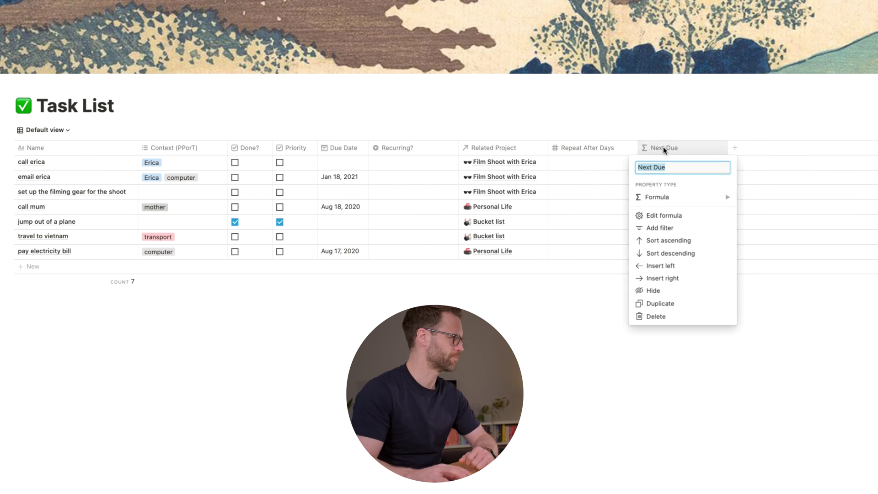
pyautogui.click(657, 316)
pyautogui.click(623, 321)
# Step: Delete the Repeat After Days column and clear the table selection
pyautogui.click(590, 147)
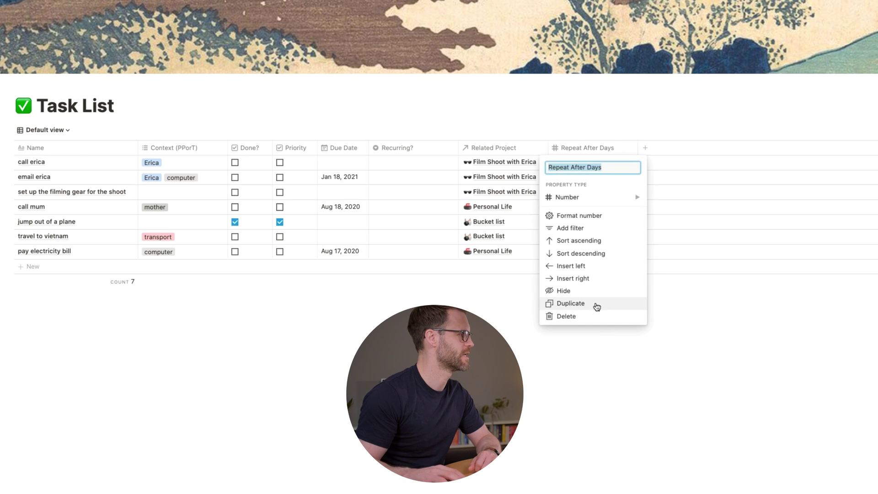
pyautogui.click(595, 317)
pyautogui.click(608, 320)
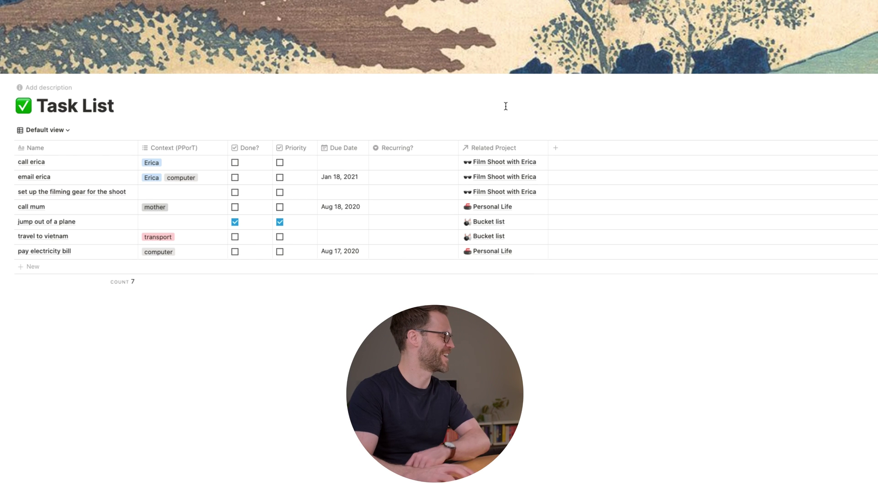
pyautogui.click(408, 163)
pyautogui.click(611, 234)
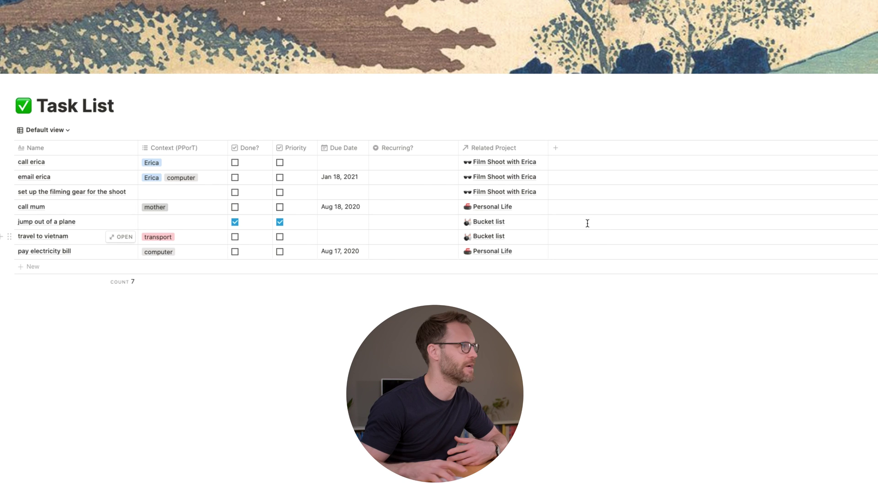
# Step: Add a formula property named 'Recur In Days' to the Task List
pyautogui.click(556, 147)
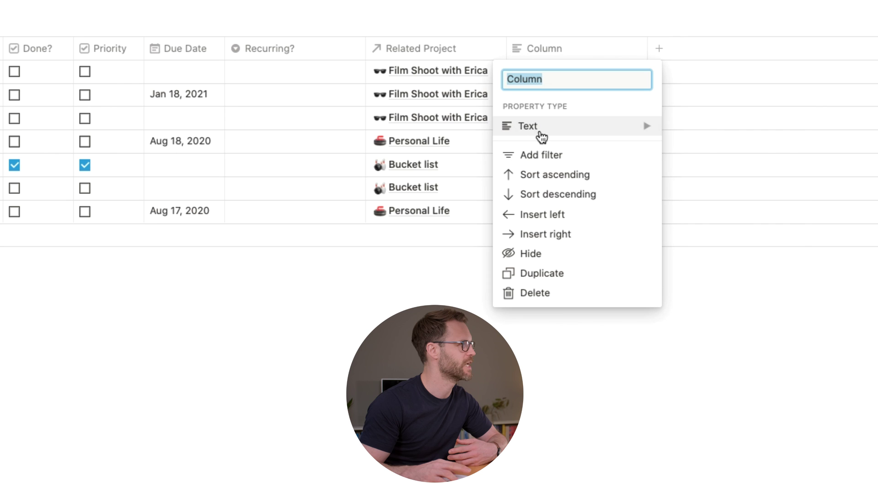
pyautogui.click(542, 136)
pyautogui.click(718, 246)
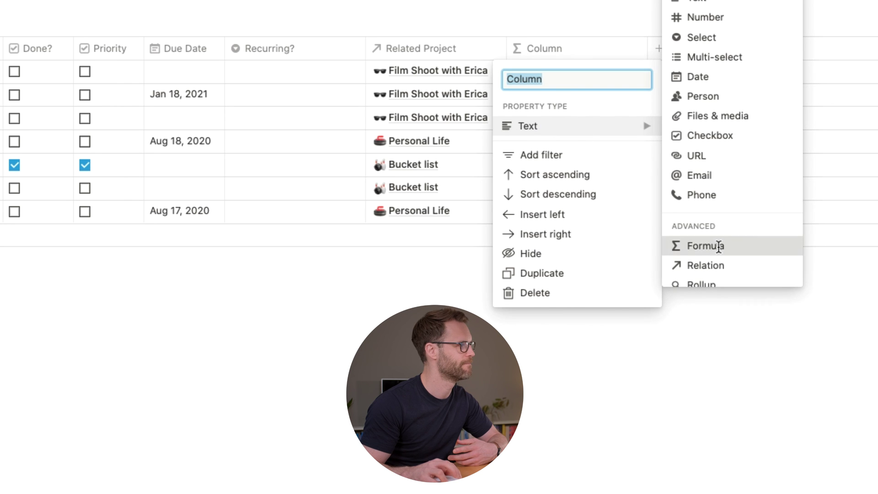
pyautogui.click(555, 50)
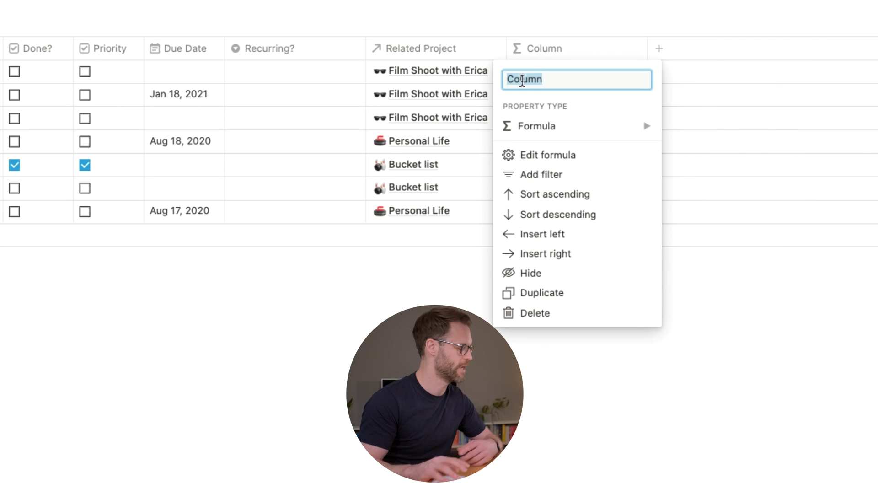
pyautogui.write('Recur In Days')
pyautogui.press('Left')
pyautogui.press('Left')
pyautogui.press('Left')
pyautogui.press('Left')
pyautogui.press('Left')
pyautogui.press('Left')
pyautogui.press('Left')
pyautogui.press('Left')
pyautogui.write('rance')
pyautogui.press('BackSpace')
pyautogui.press('BackSpace')
pyautogui.press('BackSpace')
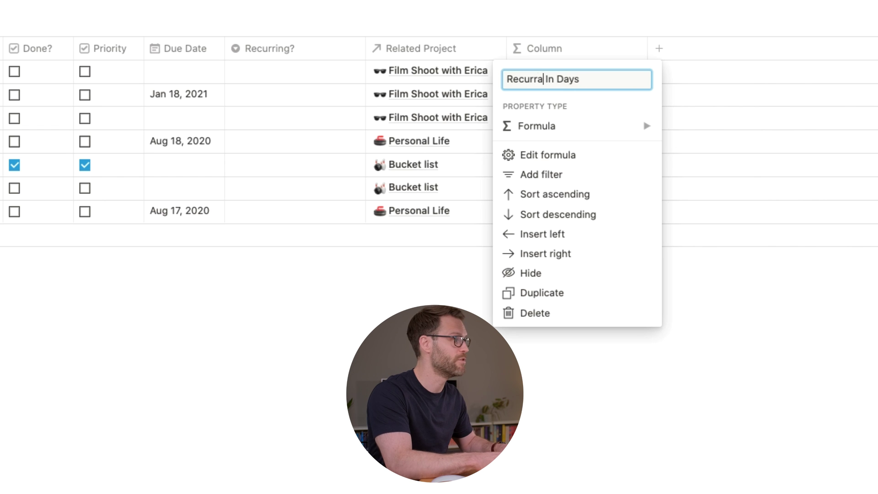
pyautogui.press('BackSpace')
pyautogui.press('BackSpace')
pyautogui.press('Return')
# Step: Begin the nested if() formula mapping Daily to 1 and Weekly to 7
pyautogui.click(569, 71)
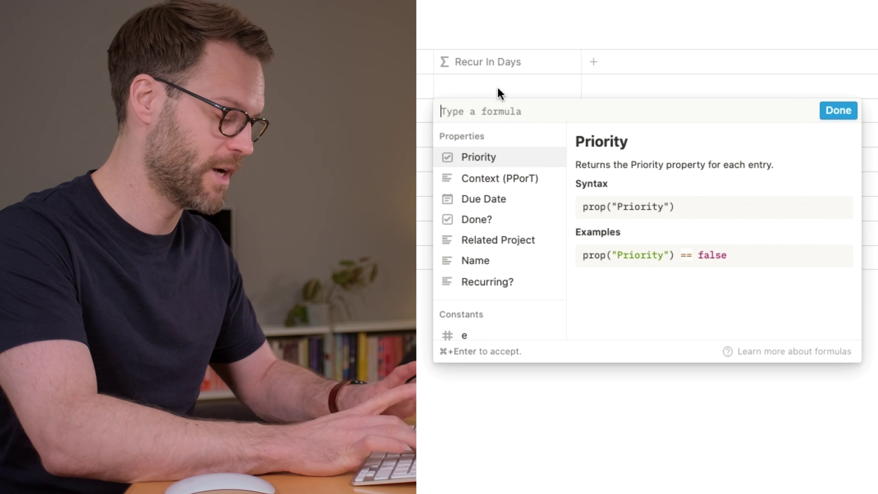
pyautogui.write('if(')
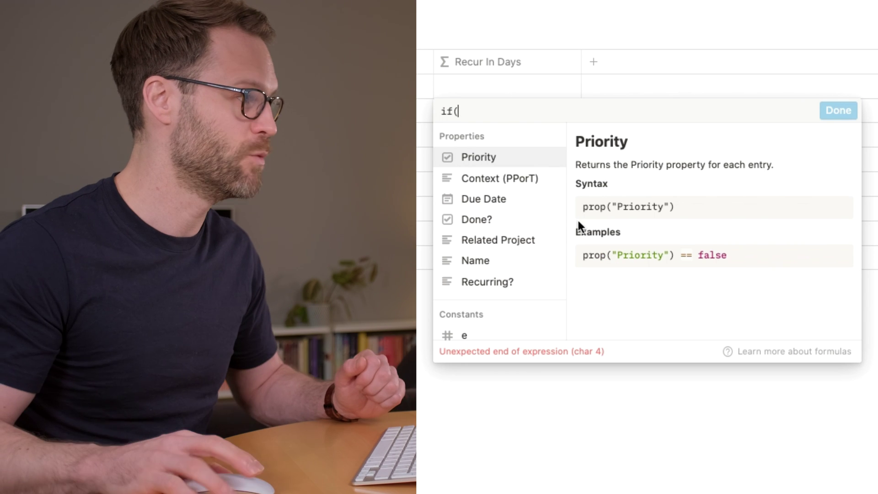
pyautogui.click(514, 284)
pyautogui.write('==')
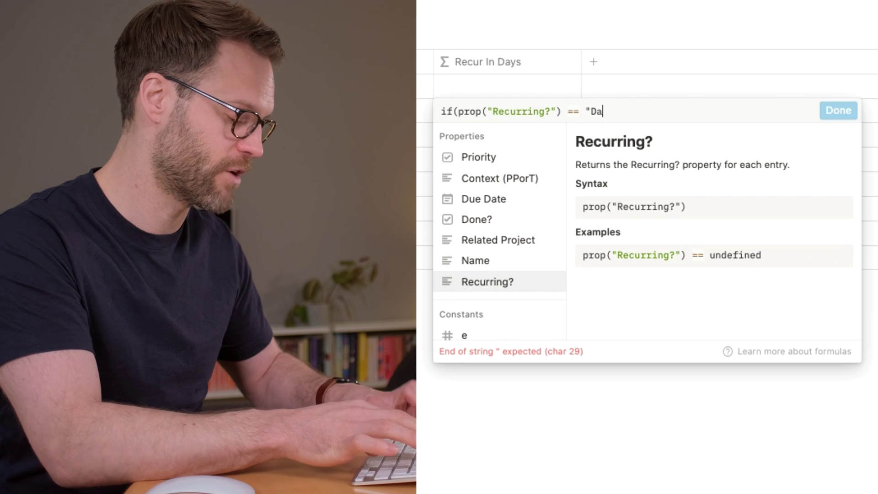
pyautogui.write(' "Daily",')
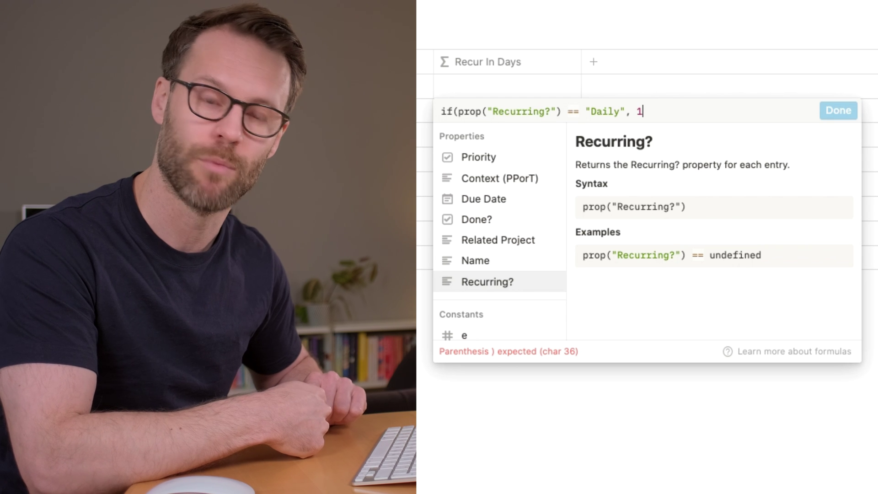
pyautogui.write('1,')
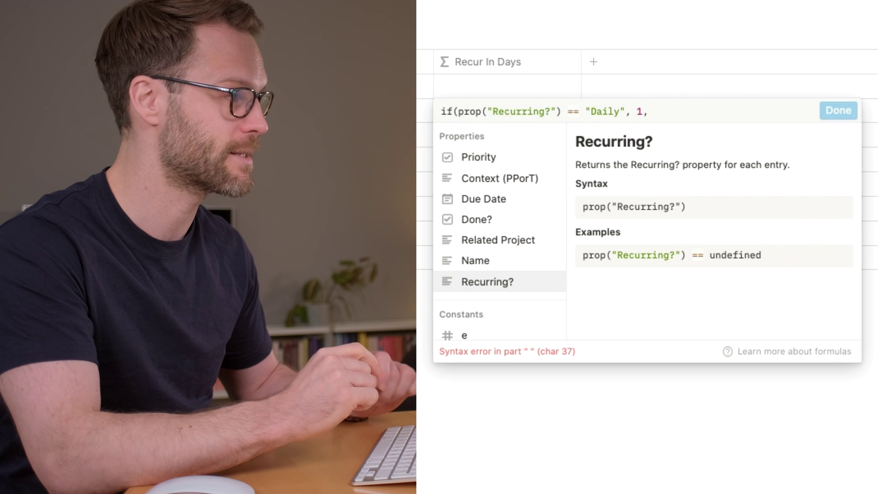
pyautogui.write('f(')
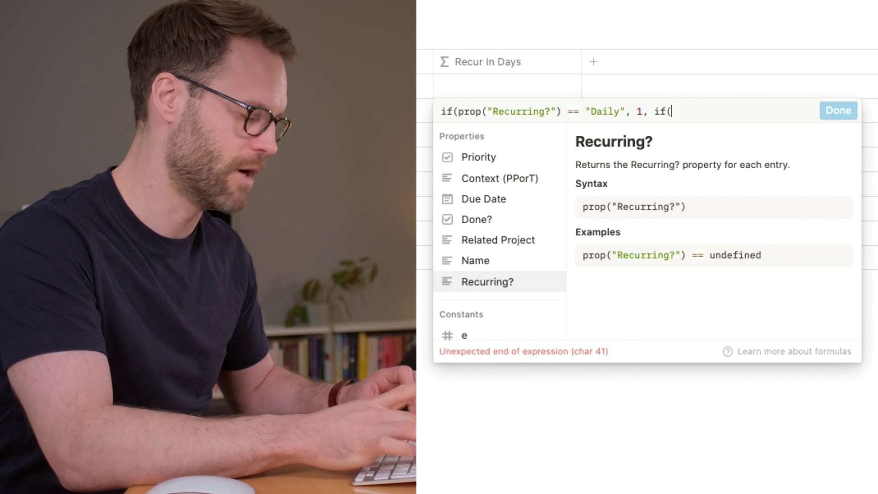
pyautogui.click(479, 283)
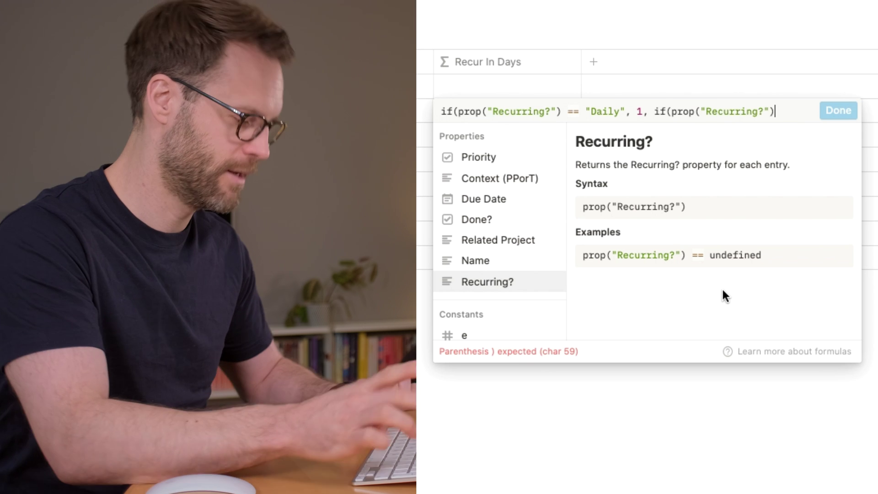
pyautogui.write('== "W')
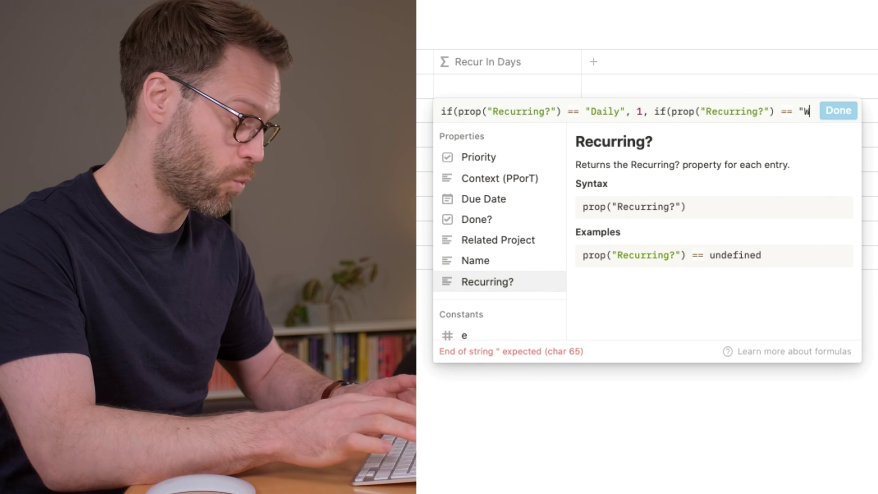
pyautogui.write('eee')
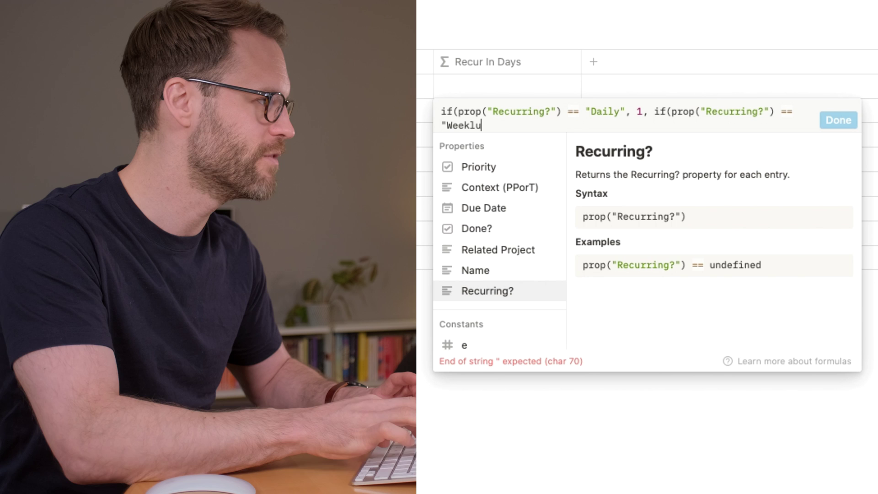
pyautogui.write('ly')
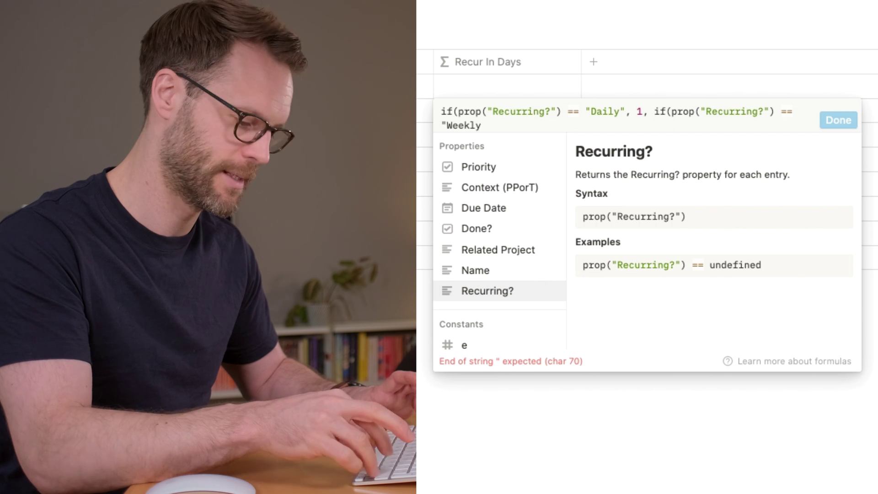
pyautogui.write('", 7,')
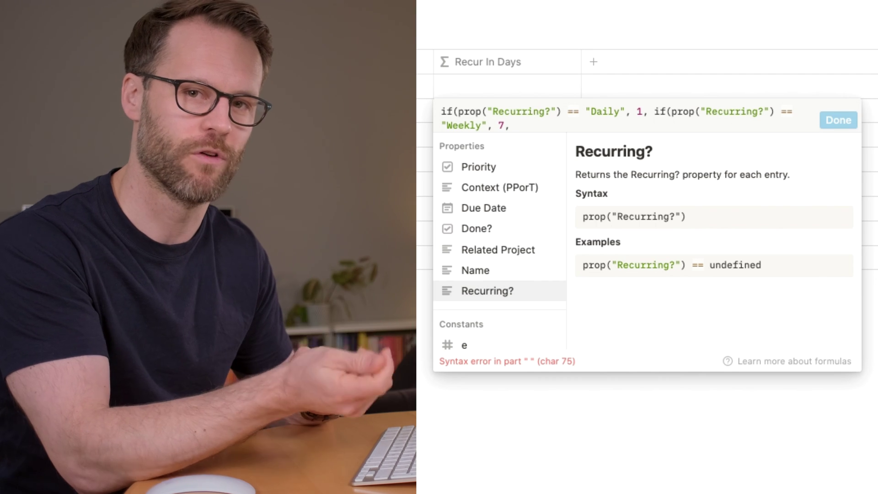
# Step: Extend the formula: Every 3 Days gives 3, Monthly 30, Yearly 365, else 0
pyautogui.write('if(prop("Recurring?")')
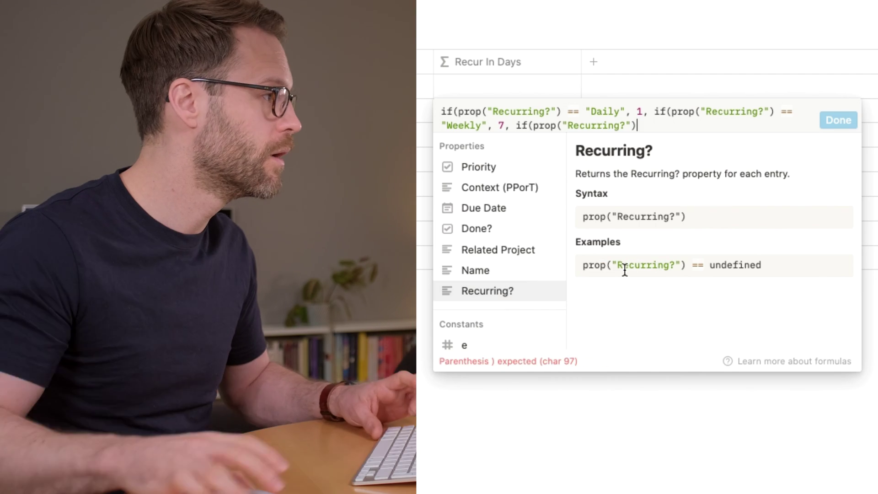
pyautogui.write(' == "Every T')
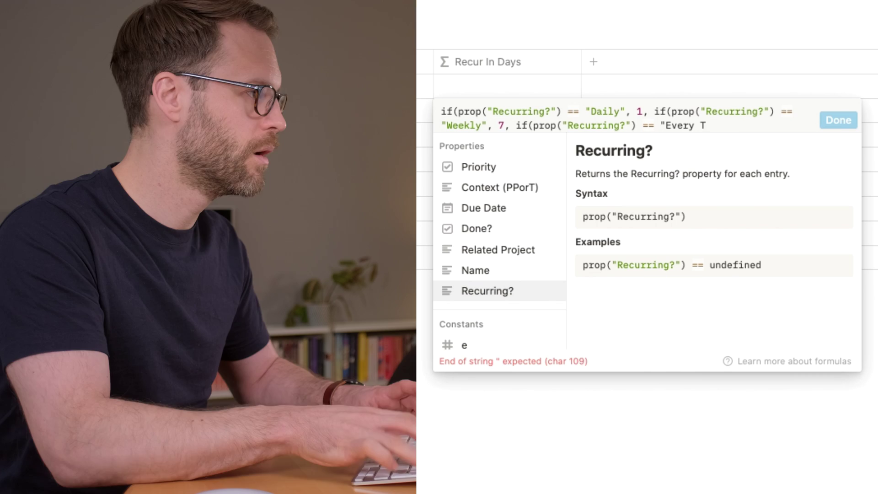
pyautogui.press('BackSpace')
pyautogui.write('3 Days", 3, if(prop("Recurring?") == "Monthly", 30,')
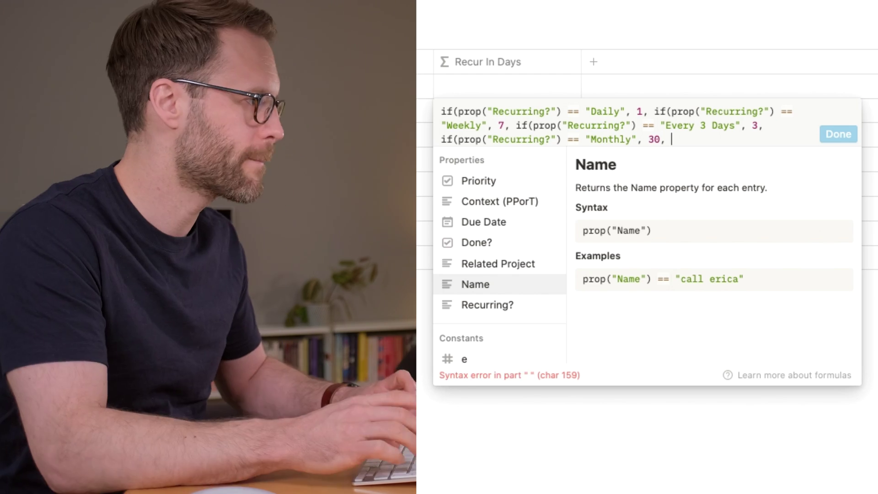
pyautogui.write('if(prop("Recurring?") == "Yearly"')
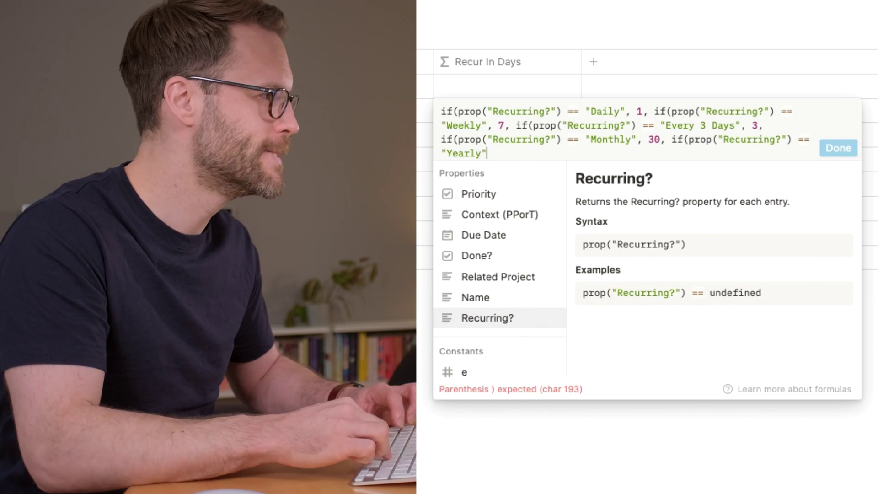
pyautogui.write(', 365,')
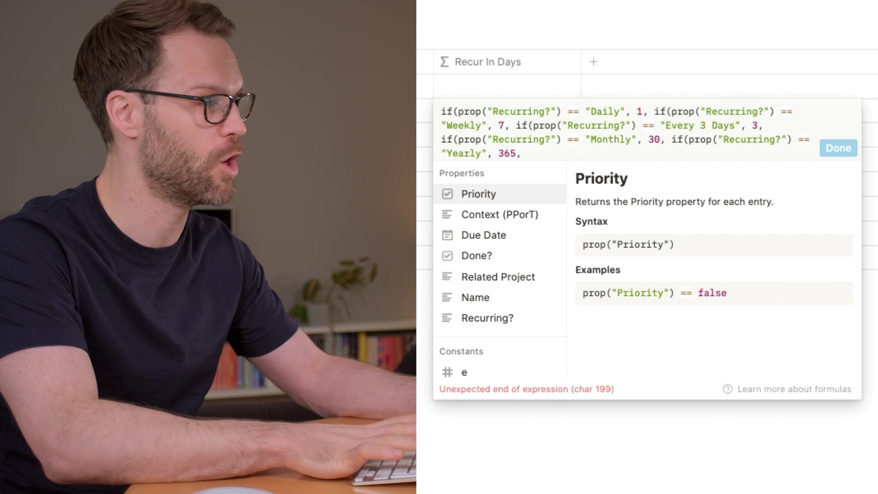
pyautogui.write('0')
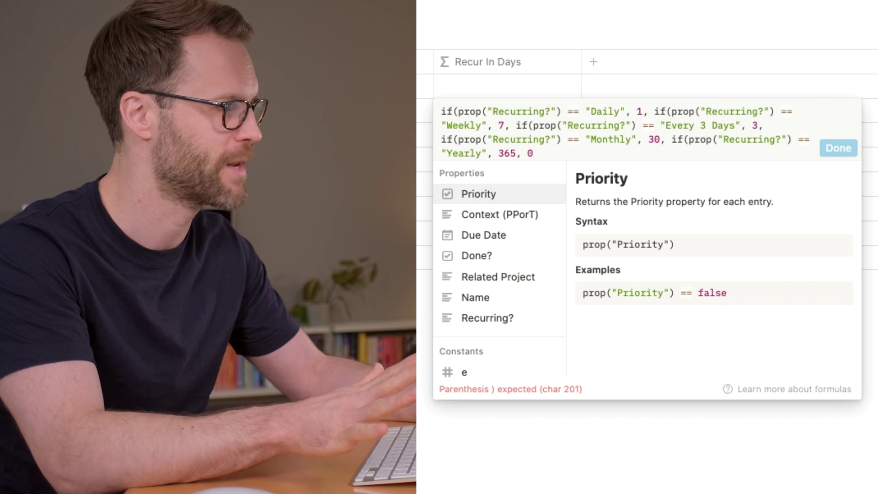
pyautogui.write('))')
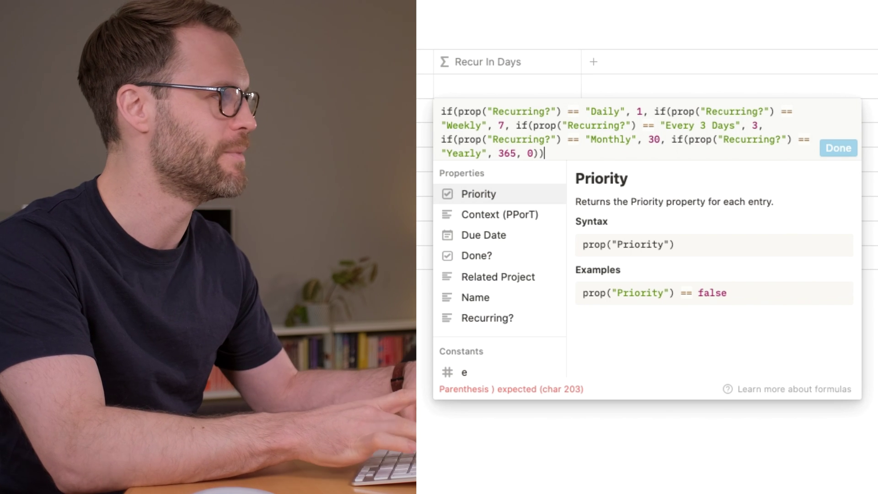
pyautogui.write('))')
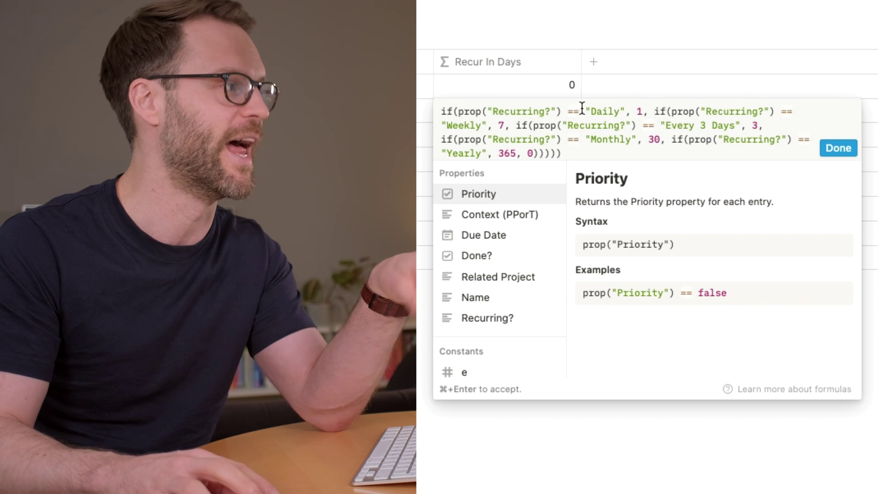
pyautogui.click(563, 111)
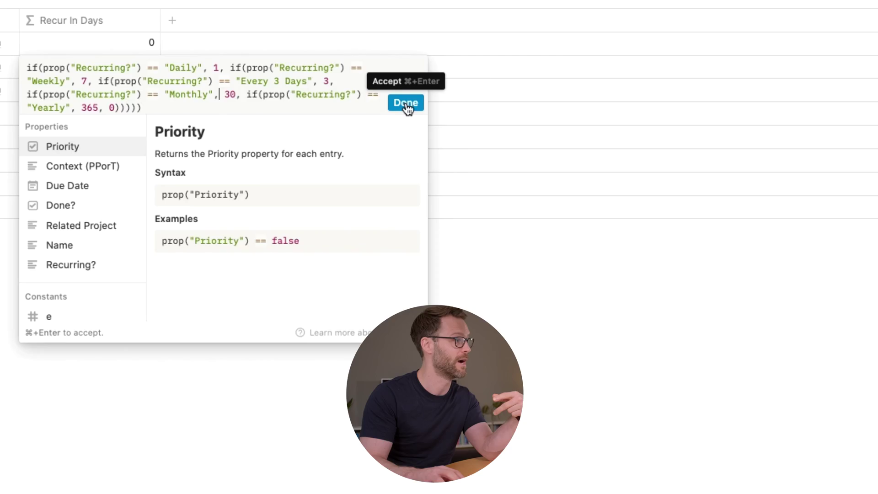
# Step: Save the Recur In Days formula and test Daily, Every 3 Days and Monthly on call erica
pyautogui.click(406, 104)
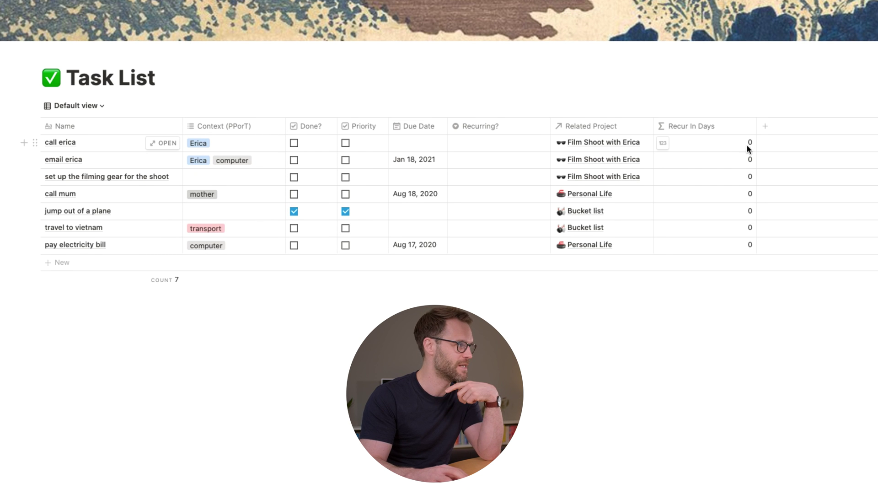
pyautogui.click(486, 144)
pyautogui.click(473, 175)
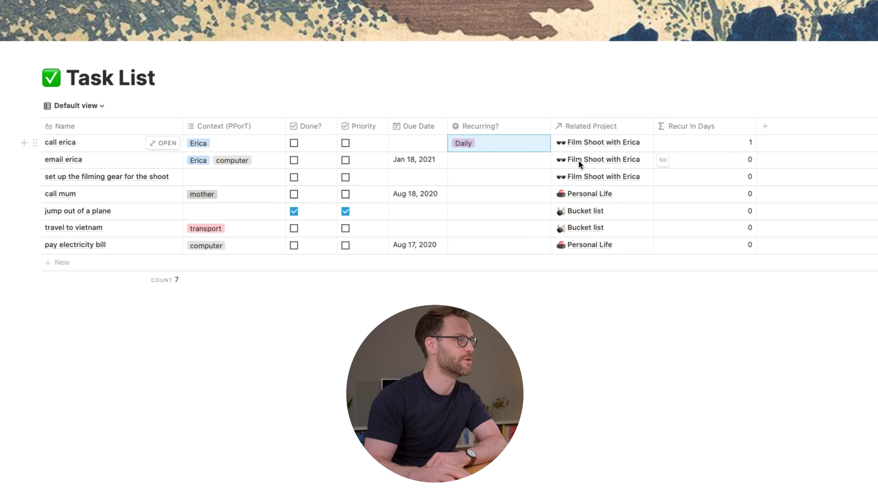
pyautogui.click(474, 144)
pyautogui.click(495, 194)
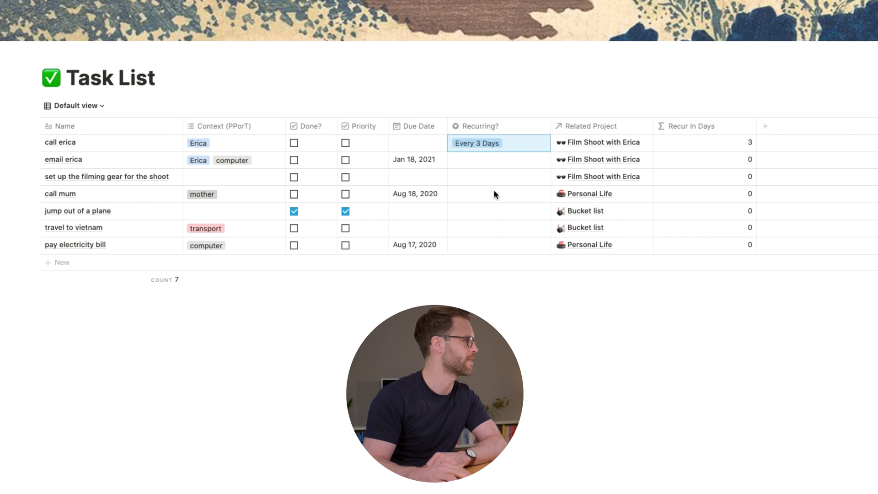
pyautogui.click(491, 147)
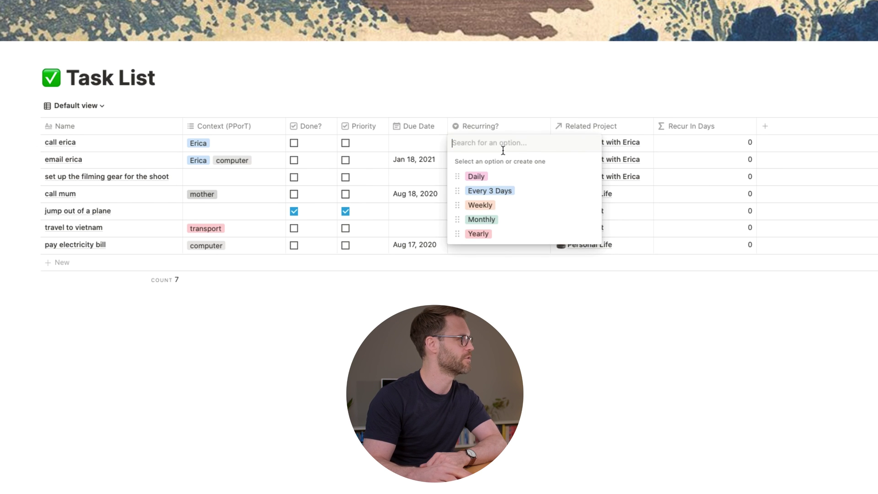
pyautogui.click(483, 220)
# Step: Leave call erica's recurrence blank and move Recur In Days right after Recurring?
pyautogui.click(485, 147)
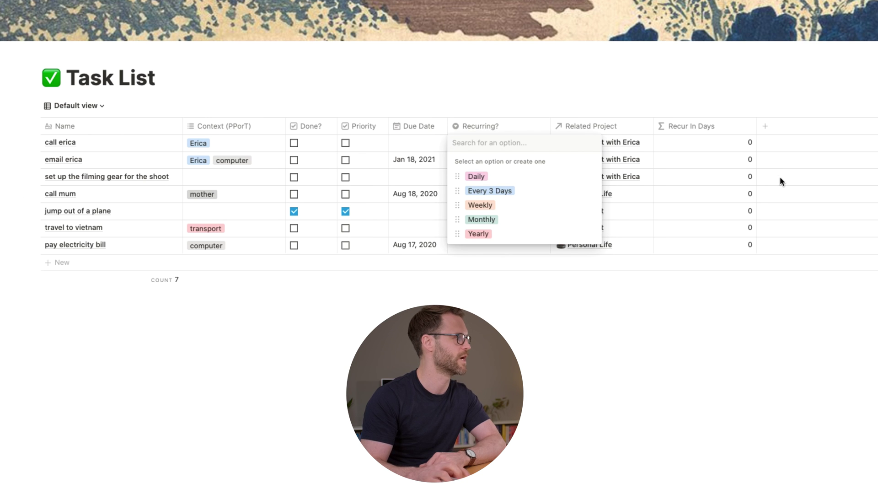
pyautogui.press('Escape')
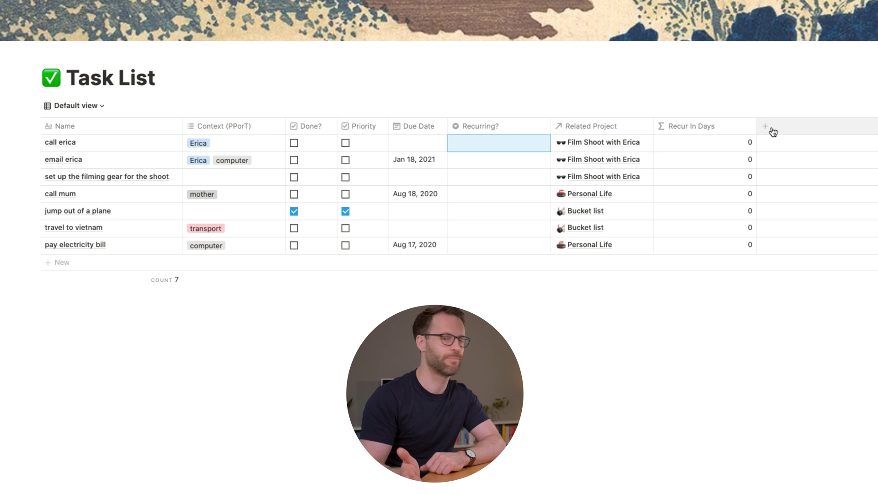
pyautogui.moveTo(691, 126); pyautogui.dragTo(458, 127)
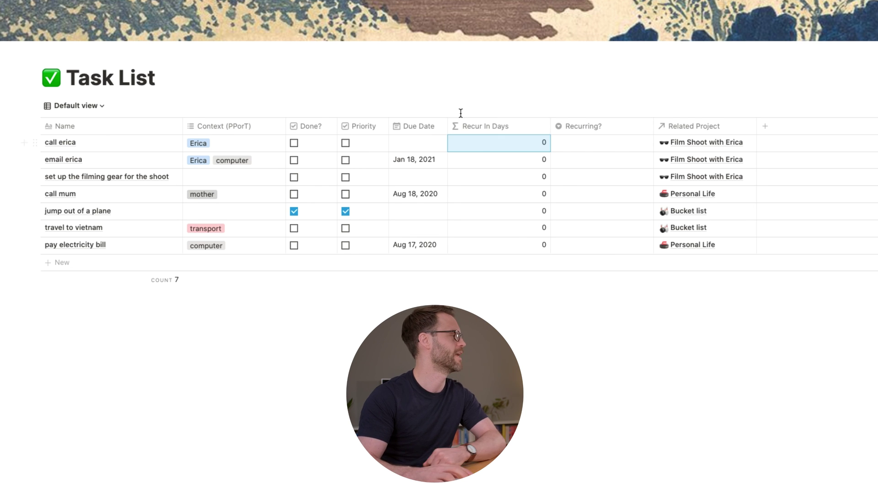
pyautogui.moveTo(507, 126); pyautogui.dragTo(585, 134)
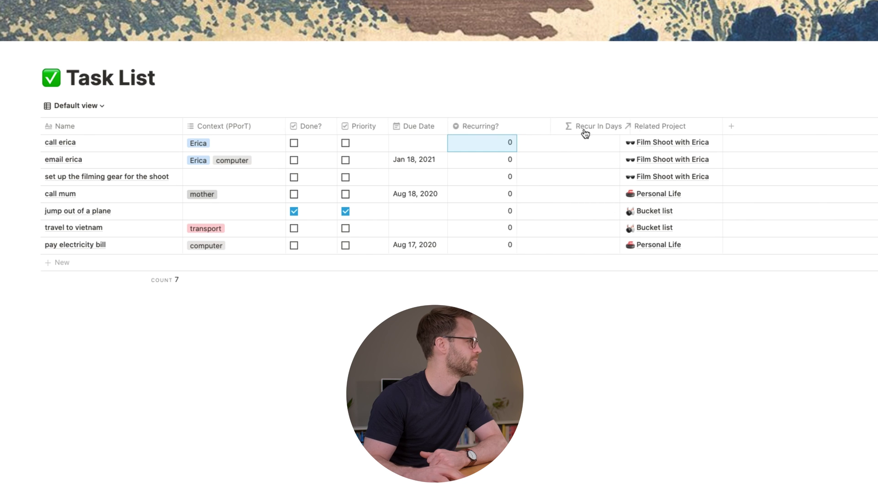
# Step: Add a new Formula property column named Next Due
pyautogui.click(733, 130)
pyautogui.click(760, 191)
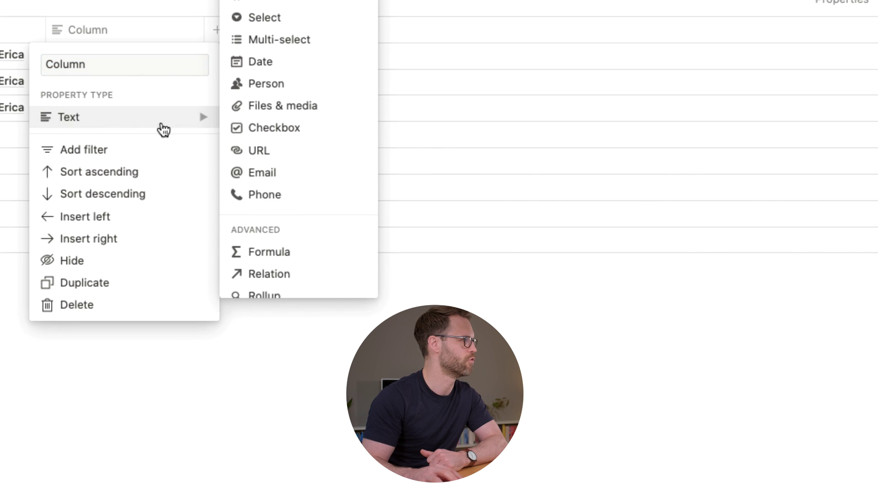
pyautogui.click(281, 258)
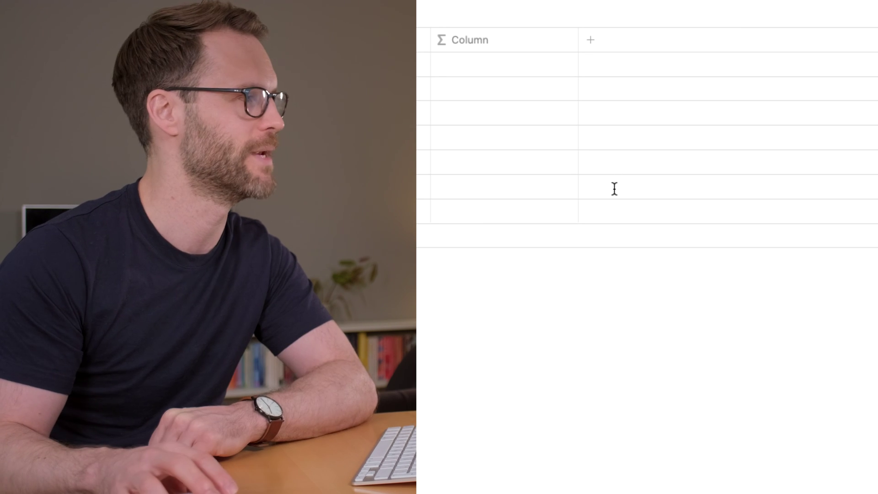
pyautogui.click(471, 43)
pyautogui.write('Next Due')
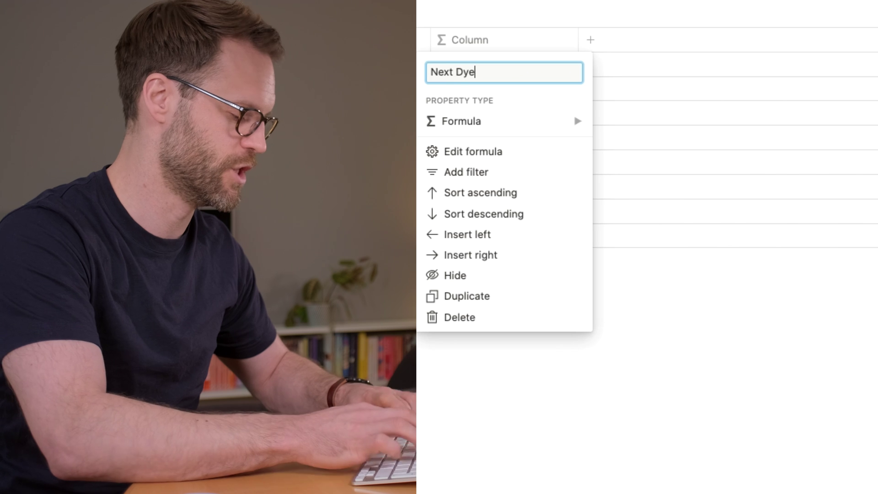
pyautogui.press('Return')
# Step: Enter the Next Due formula dateAdd(prop("Due Date"),prop("Recur In Days"),"Days")
pyautogui.click(492, 71)
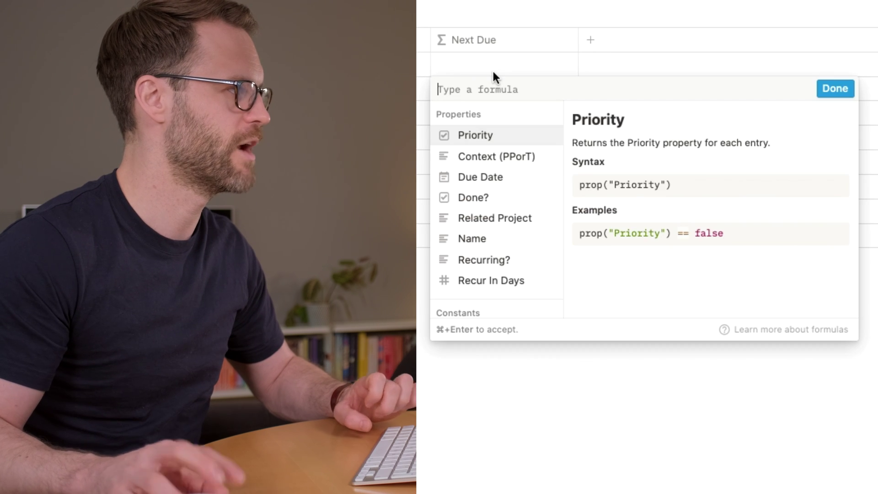
pyautogui.scroll(-10, 531, 236)
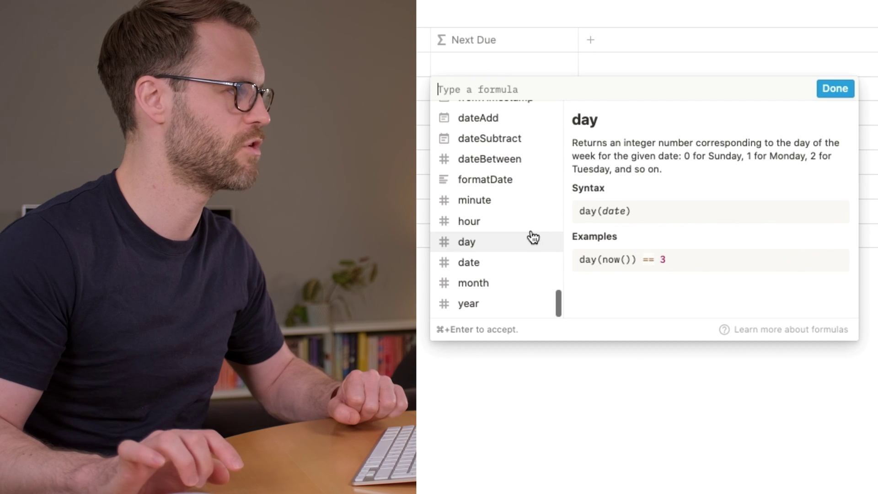
pyautogui.scroll(2, 522, 229)
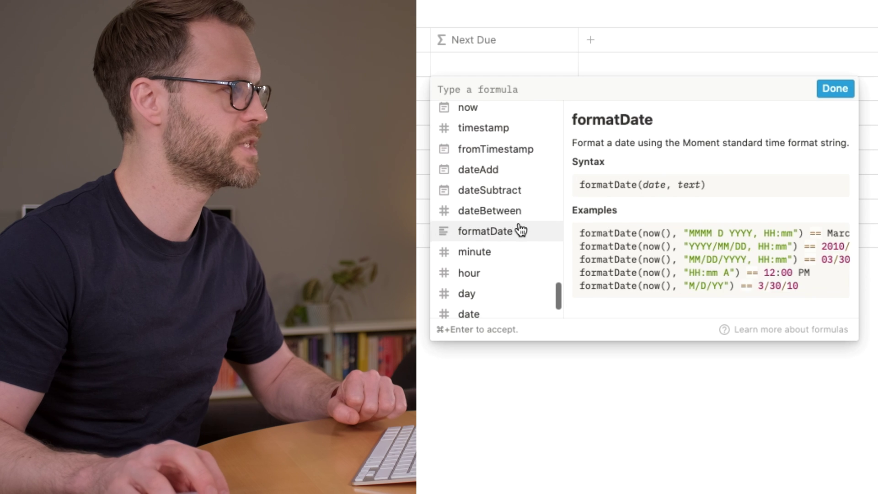
pyautogui.click(494, 177)
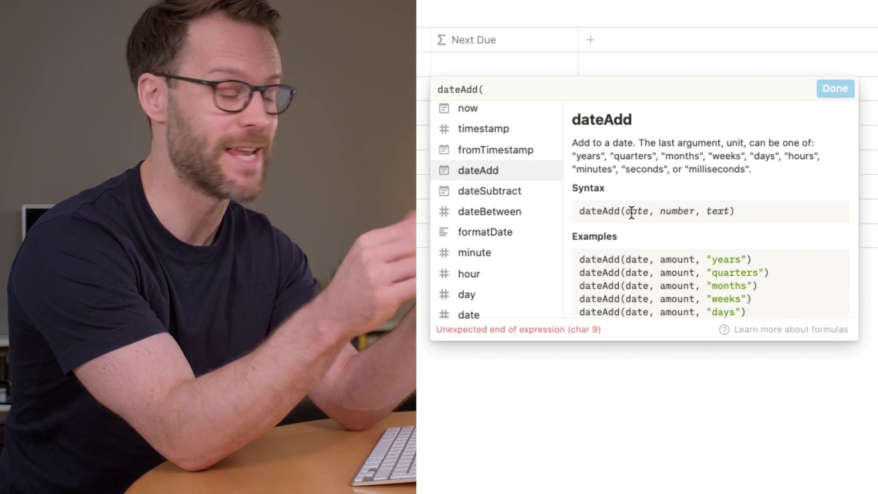
pyautogui.click(514, 90)
pyautogui.scroll(10, 512, 169)
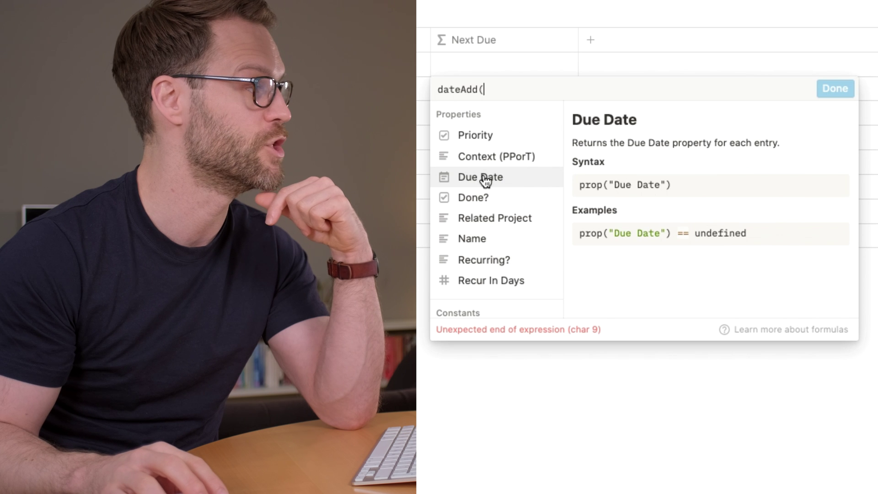
pyautogui.press('Return')
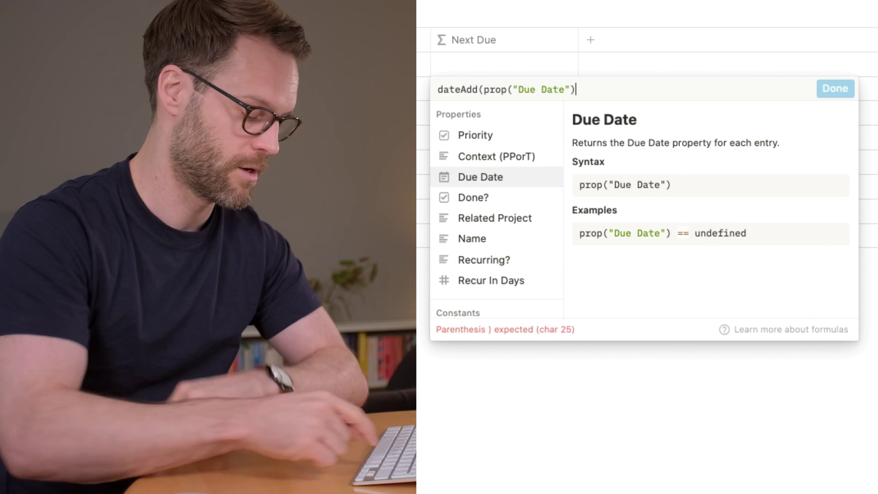
pyautogui.write(', "')
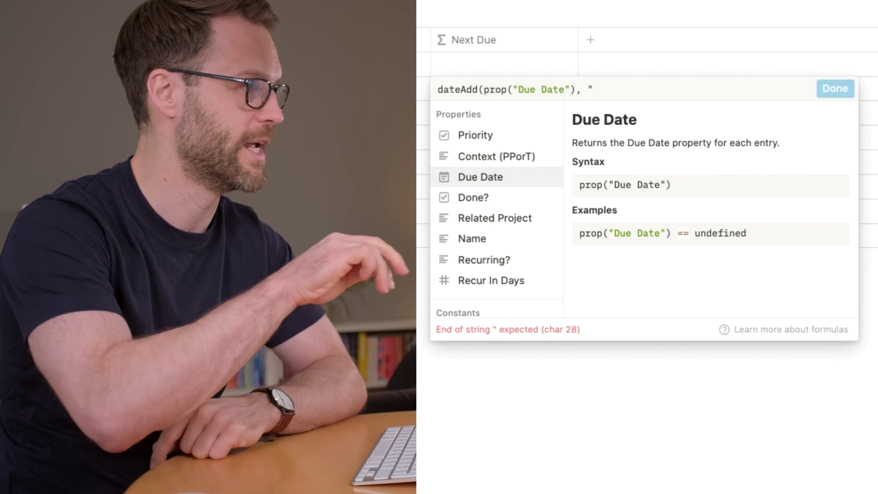
pyautogui.press('BackSpace')
pyautogui.press('BackSpace')
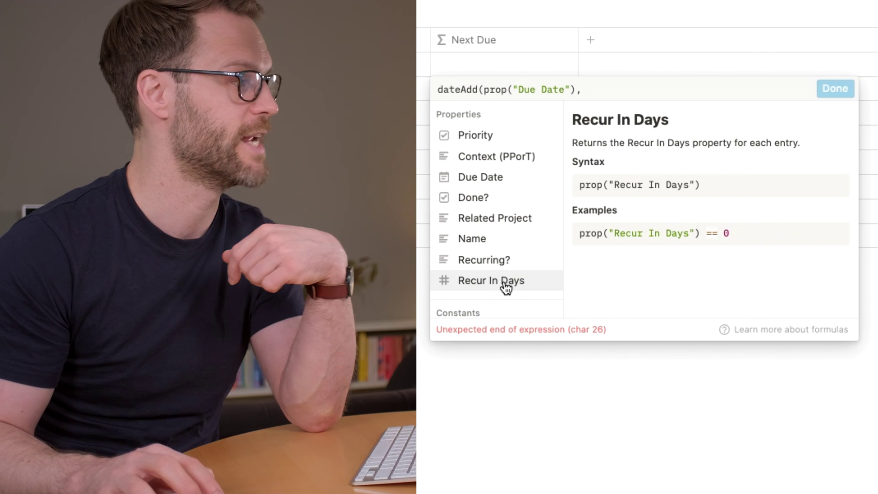
pyautogui.click(507, 284)
pyautogui.write(',')
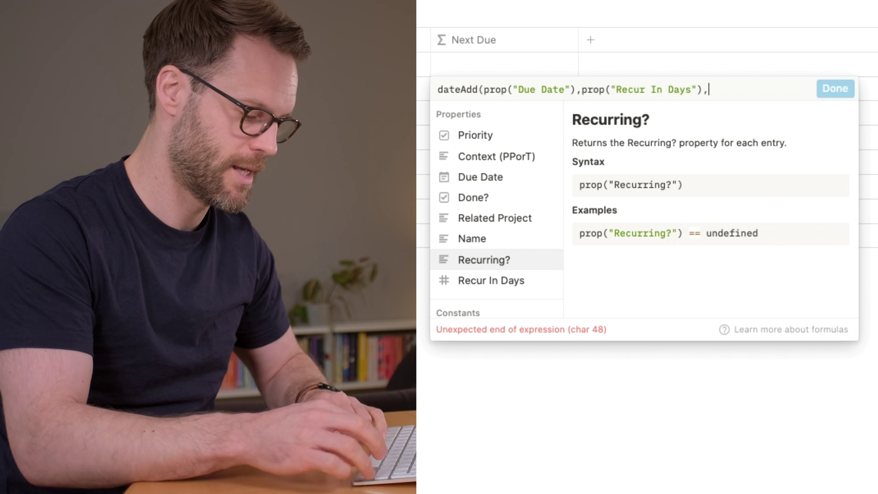
pyautogui.write('"D')
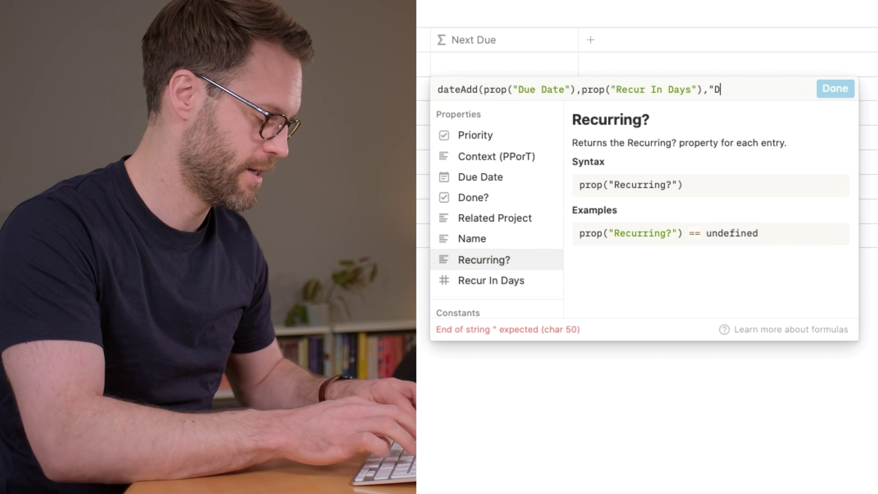
pyautogui.write('ays"')
pyautogui.press('BackSpace')
pyautogui.write('s"')
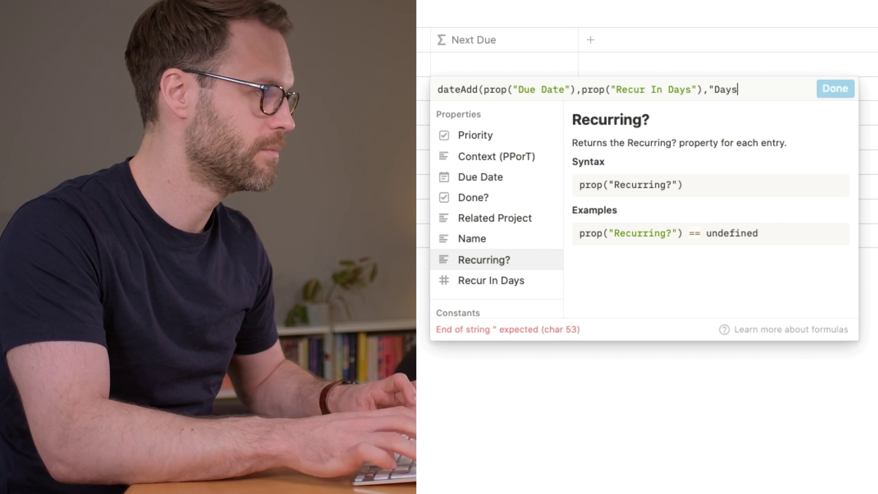
pyautogui.write(')')
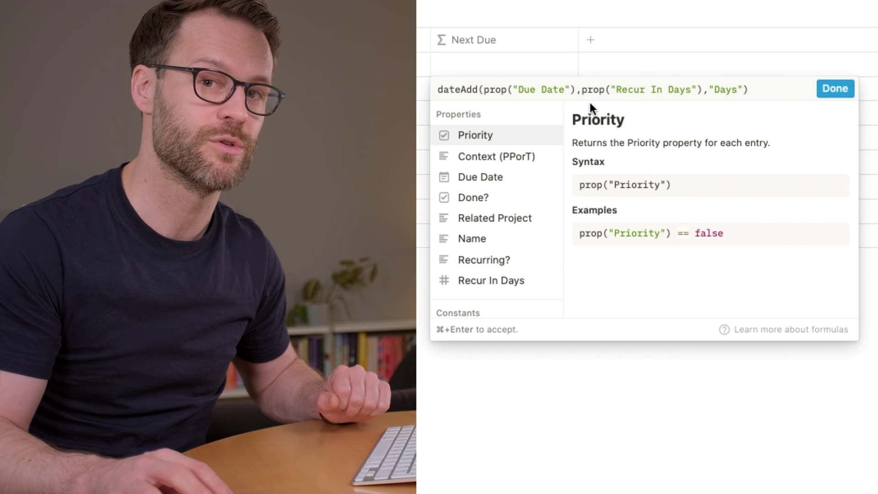
# Step: Save Next Due, set call erica to recur Weekly, and place Next Due before Related Project
pyautogui.click(843, 95)
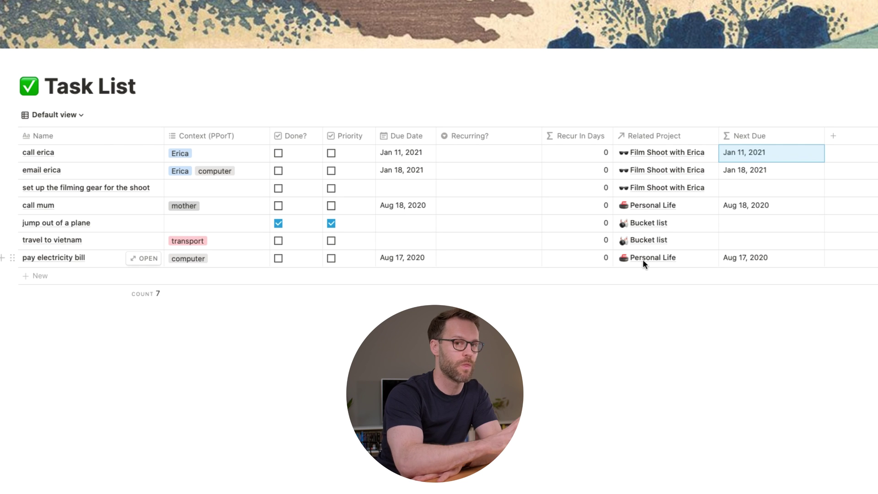
pyautogui.click(471, 151)
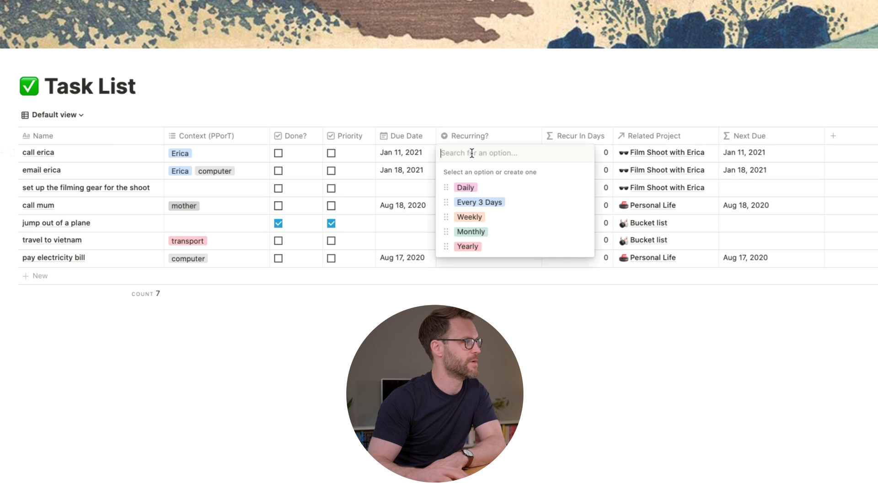
pyautogui.click(469, 218)
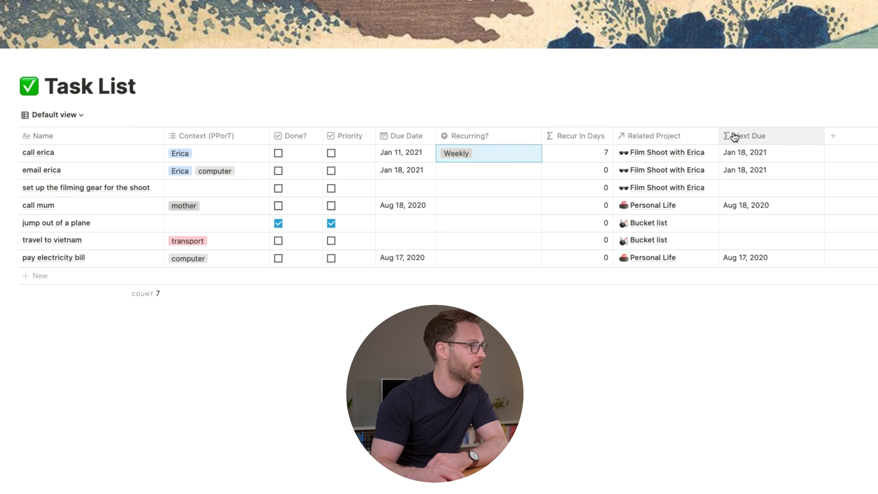
pyautogui.moveTo(731, 135); pyautogui.dragTo(640, 136)
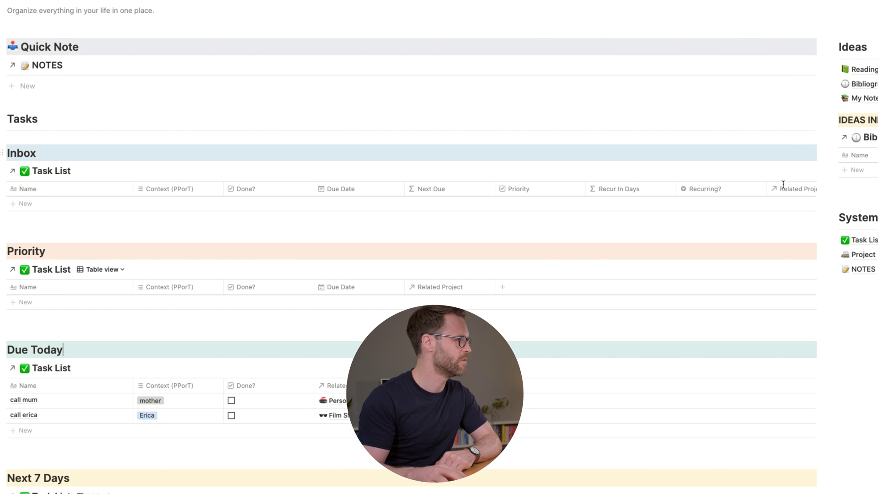
# Step: Hide the Next Due, Done? and Recur In Days columns in the Inbox view
pyautogui.click(776, 171)
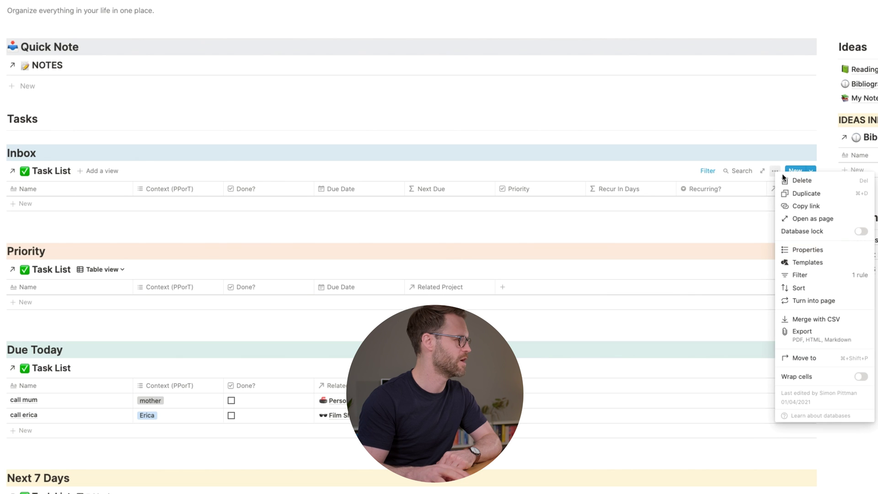
pyautogui.click(818, 252)
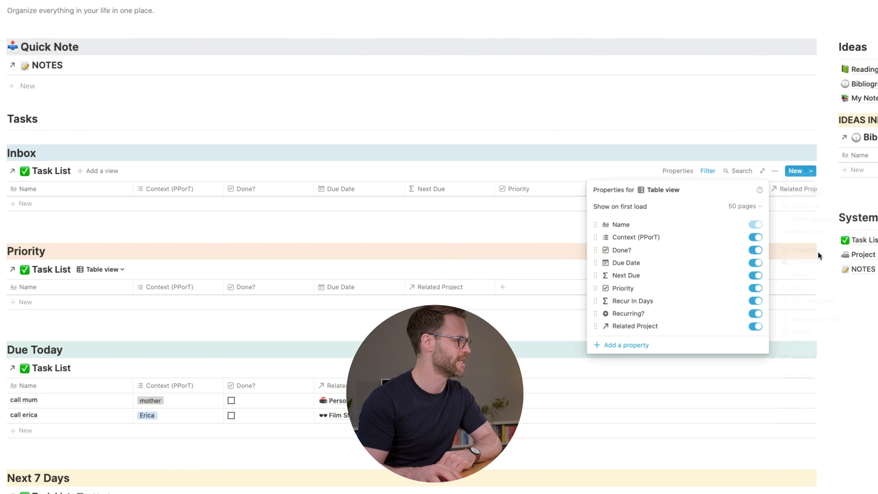
pyautogui.click(754, 276)
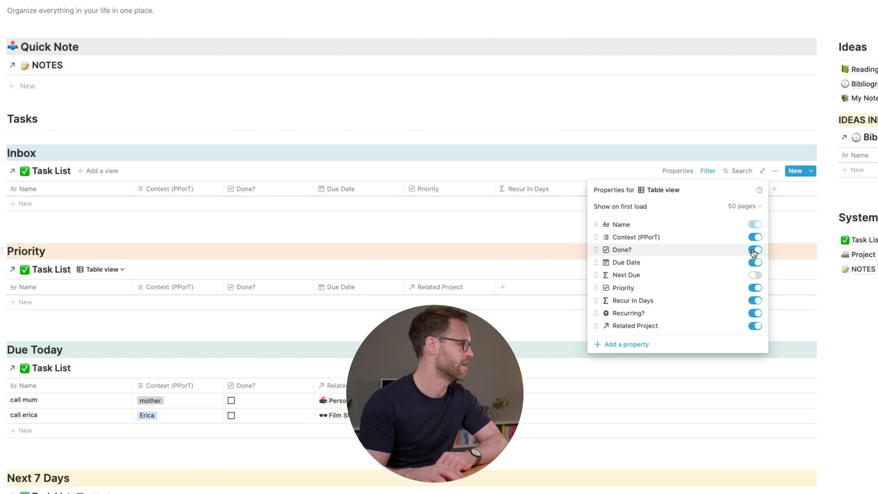
pyautogui.click(754, 250)
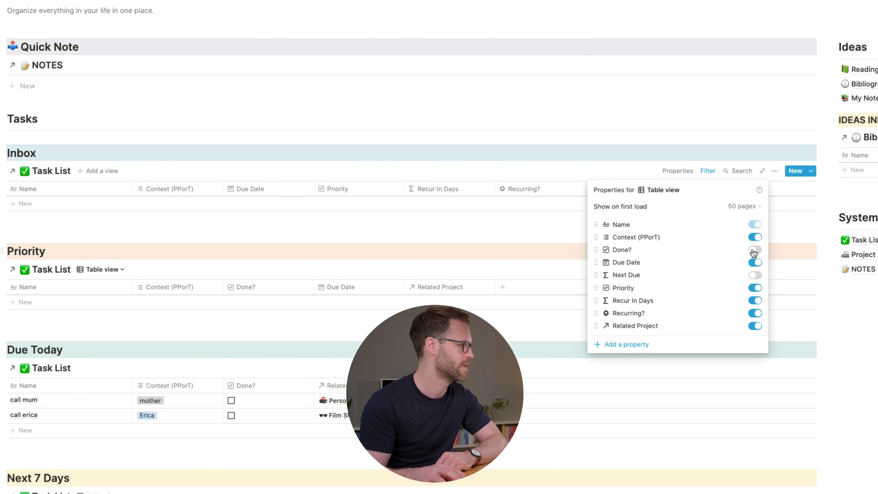
pyautogui.click(755, 301)
pyautogui.click(326, 190)
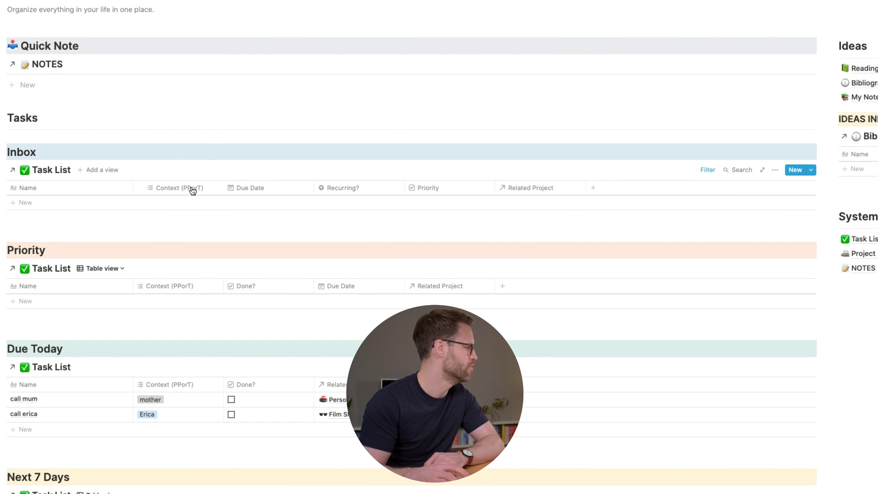
pyautogui.scroll(-3, 190, 190)
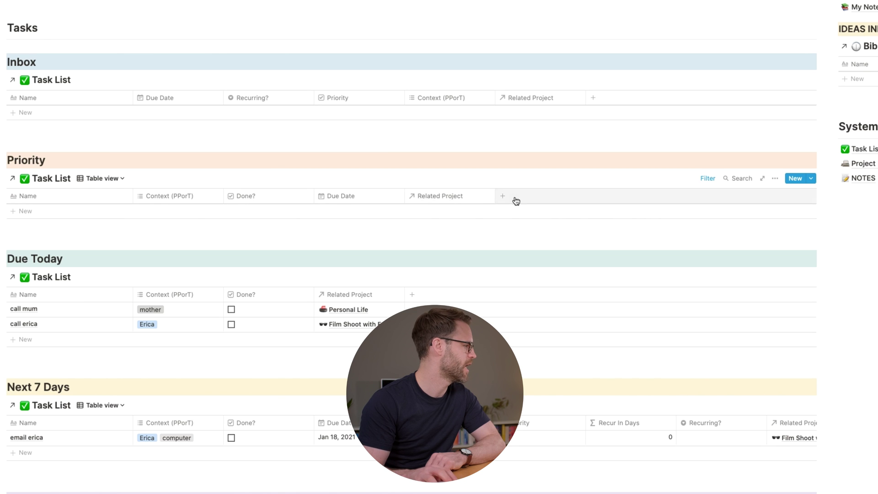
pyautogui.scroll(-5, 390, 220)
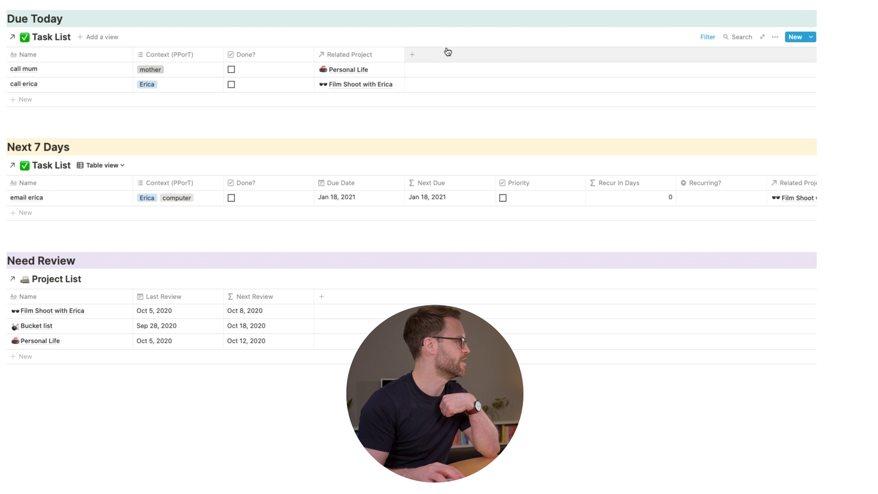
# Step: Add a third Due Today filter condition: Recurring? is empty
pyautogui.click(708, 37)
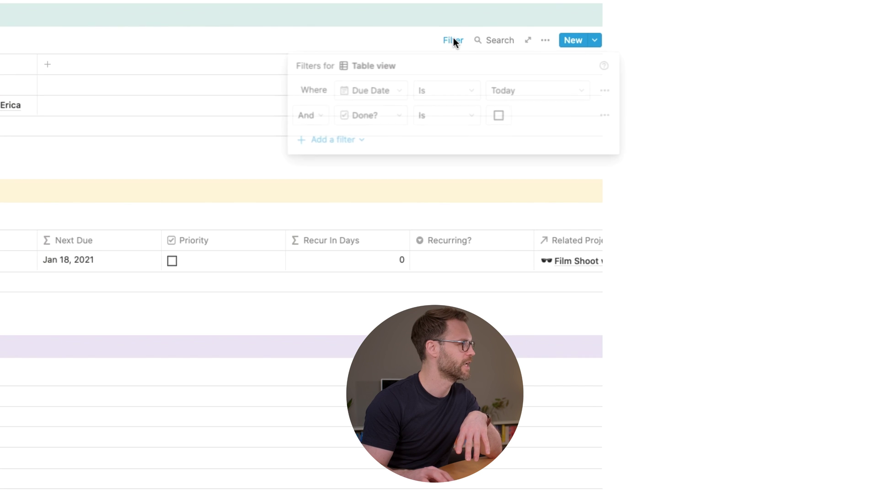
pyautogui.click(344, 141)
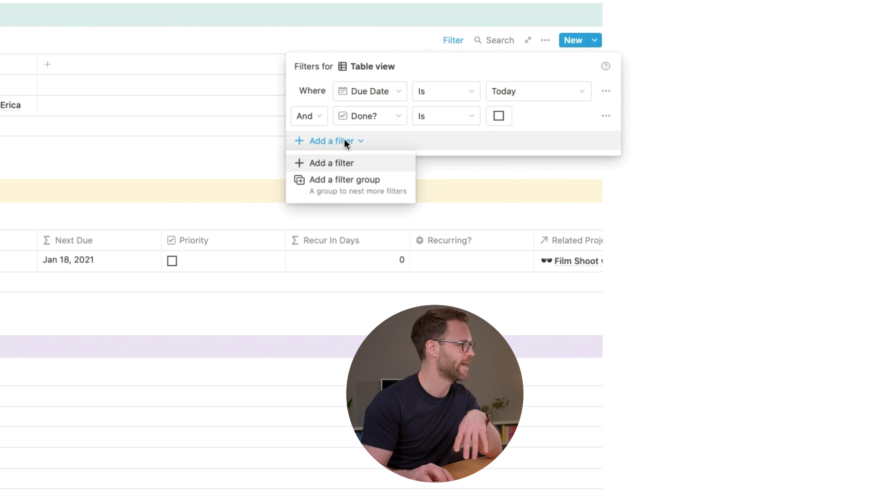
pyautogui.click(338, 164)
pyautogui.click(392, 137)
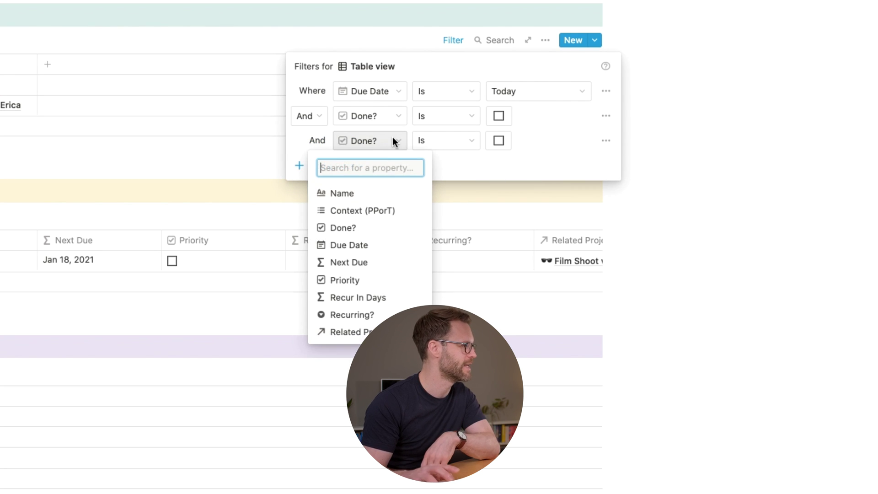
pyautogui.click(359, 315)
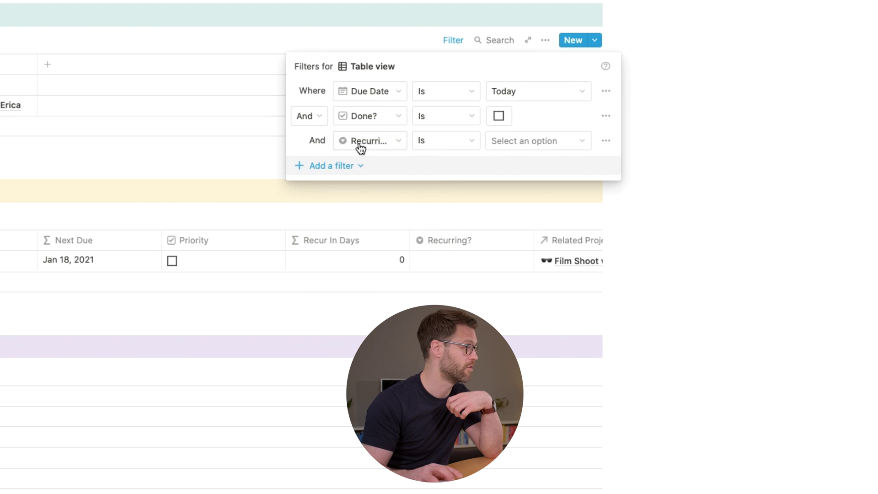
pyautogui.click(446, 141)
pyautogui.click(425, 198)
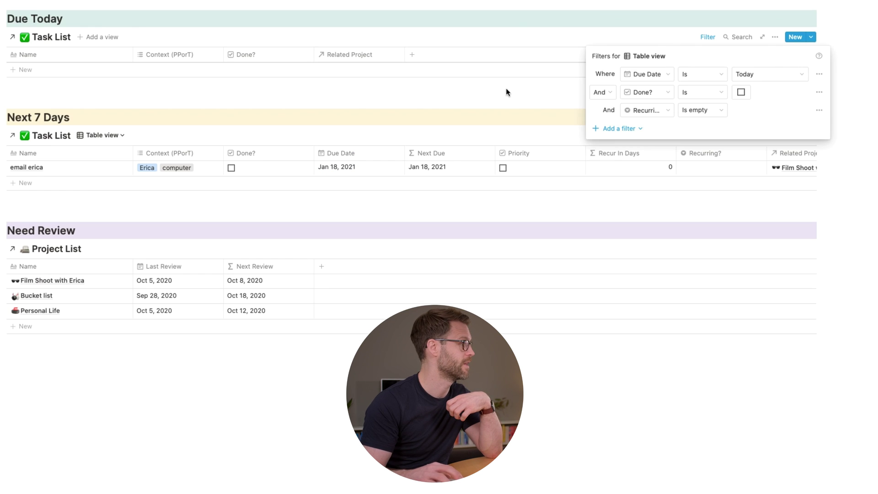
pyautogui.click(506, 92)
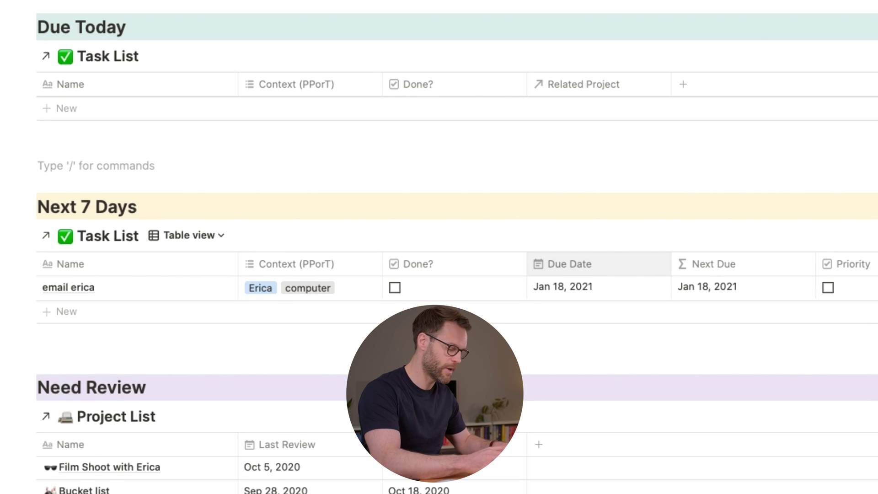
# Step: Insert a linked view of the Task List database below Due Today via /create
pyautogui.write('/create')
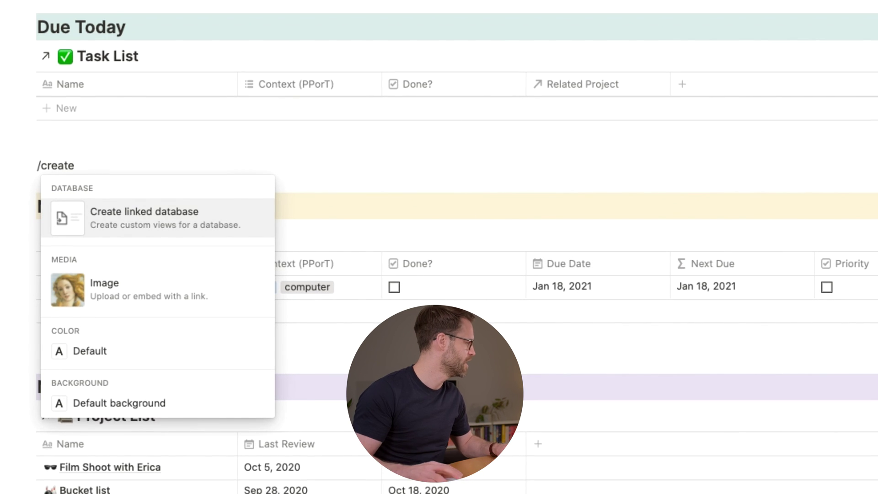
pyautogui.click(150, 224)
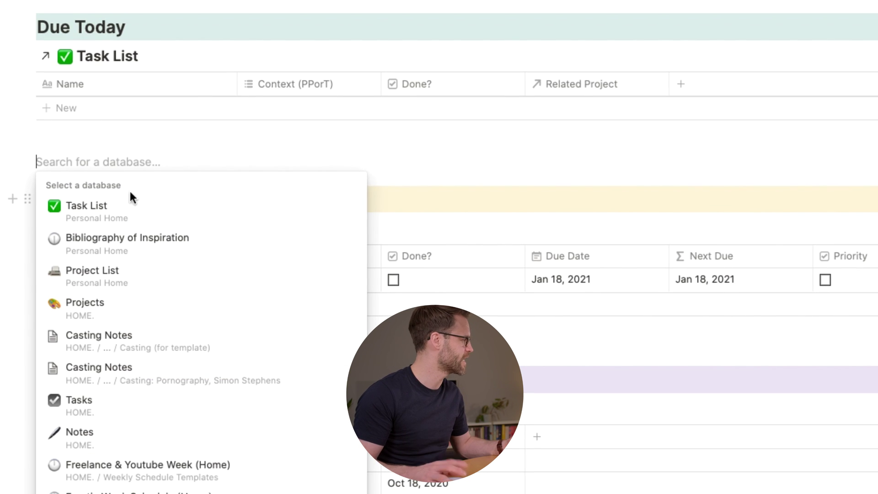
pyautogui.click(105, 213)
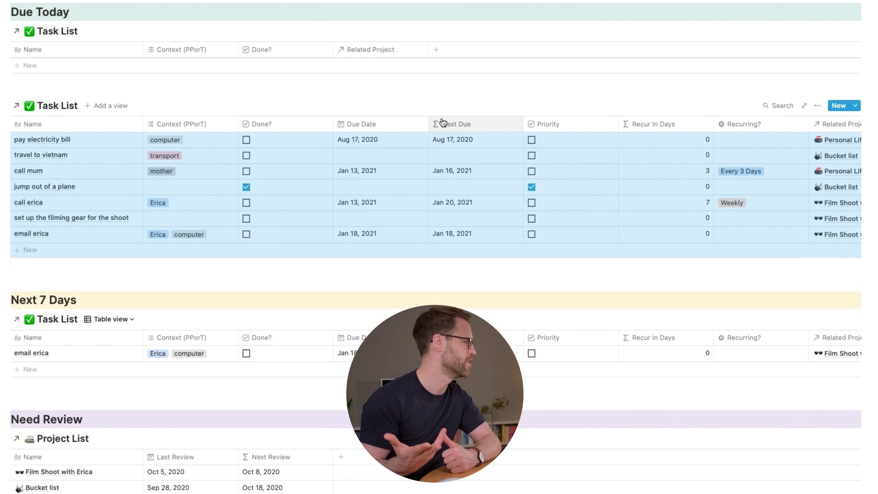
# Step: Narrow the date and recurrence columns, hide Priority and Recur In Days, and move Recurring? beside Name
pyautogui.moveTo(429, 122); pyautogui.dragTo(381, 124)
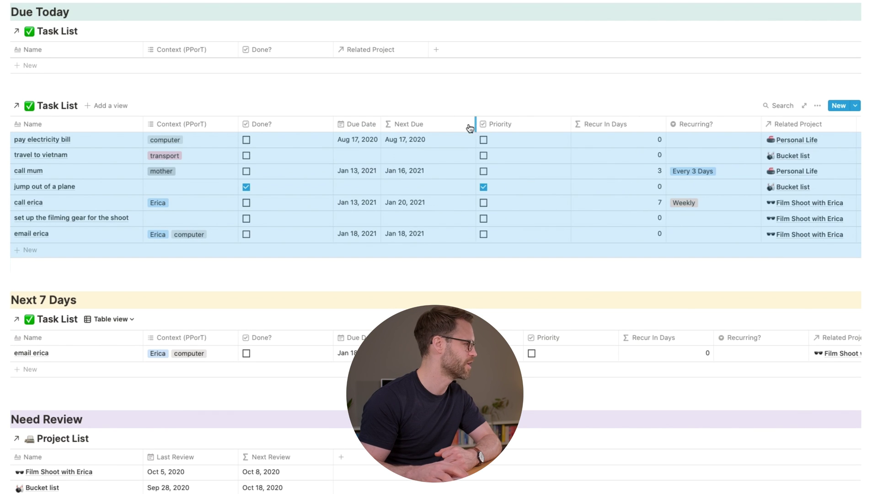
pyautogui.moveTo(471, 128); pyautogui.dragTo(432, 127)
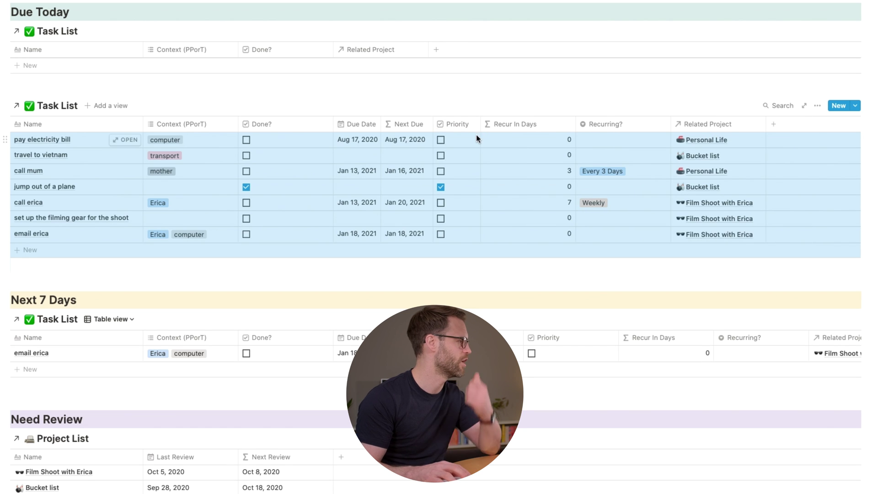
pyautogui.click(463, 124)
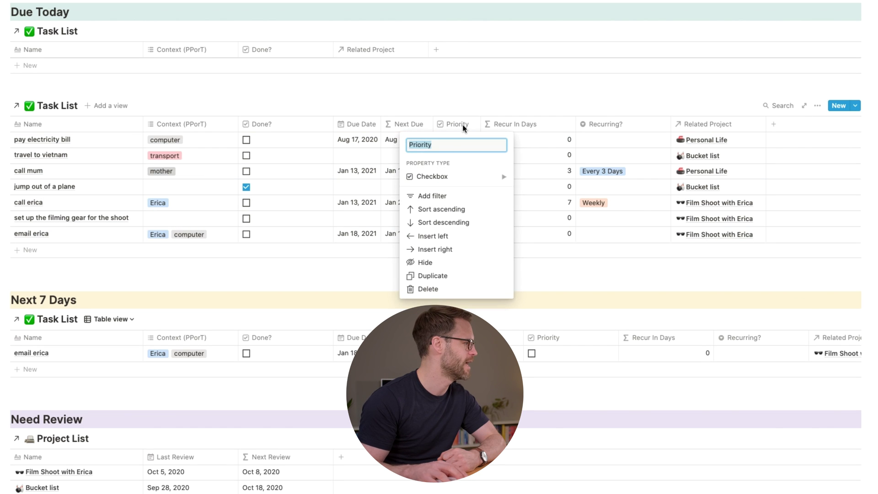
pyautogui.click(427, 263)
pyautogui.moveTo(527, 123); pyautogui.dragTo(479, 123)
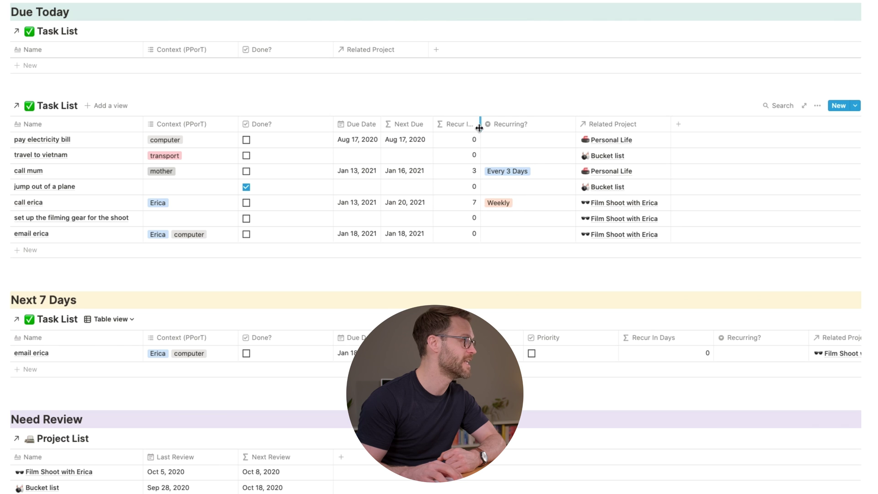
pyautogui.click(460, 125)
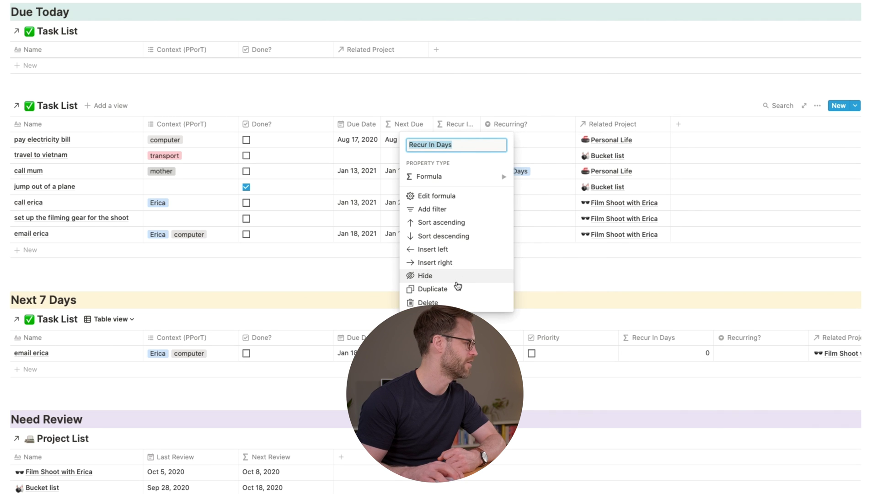
pyautogui.click(431, 277)
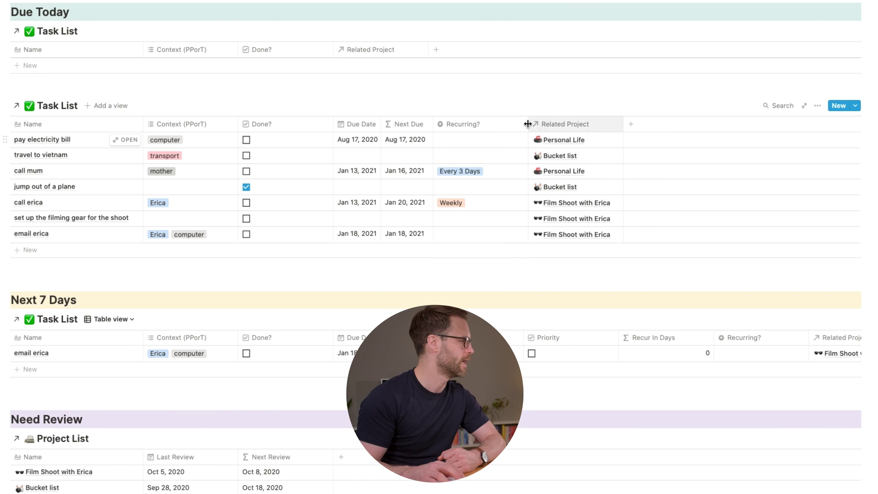
pyautogui.moveTo(529, 123); pyautogui.dragTo(494, 126)
pyautogui.moveTo(438, 129); pyautogui.dragTo(487, 133)
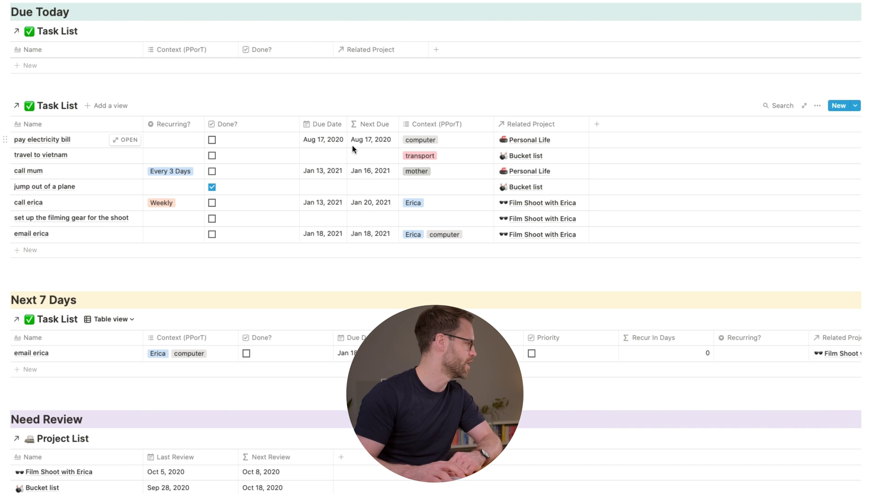
pyautogui.click(288, 127)
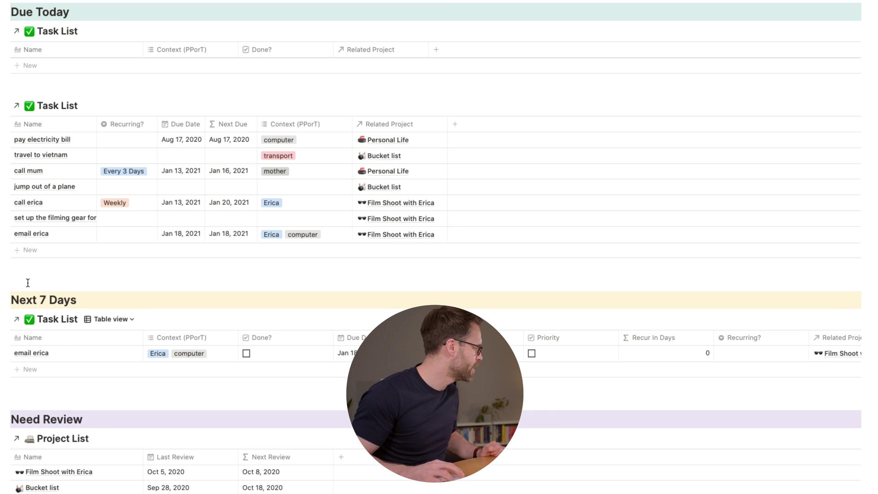
# Step: Add a green-background H3 heading 'Recurring Today' and place it above the new linked table
pyautogui.click(12, 300)
pyautogui.press('Return')
pyautogui.click(12, 288)
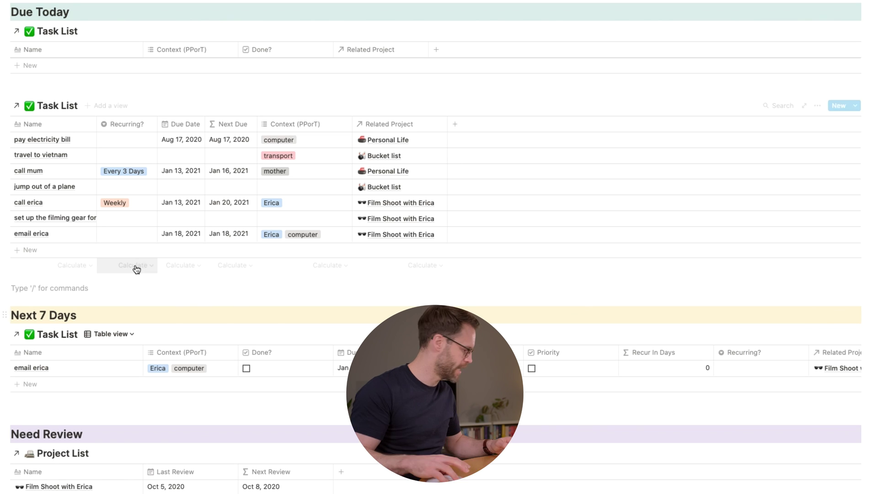
pyautogui.write('/h3')
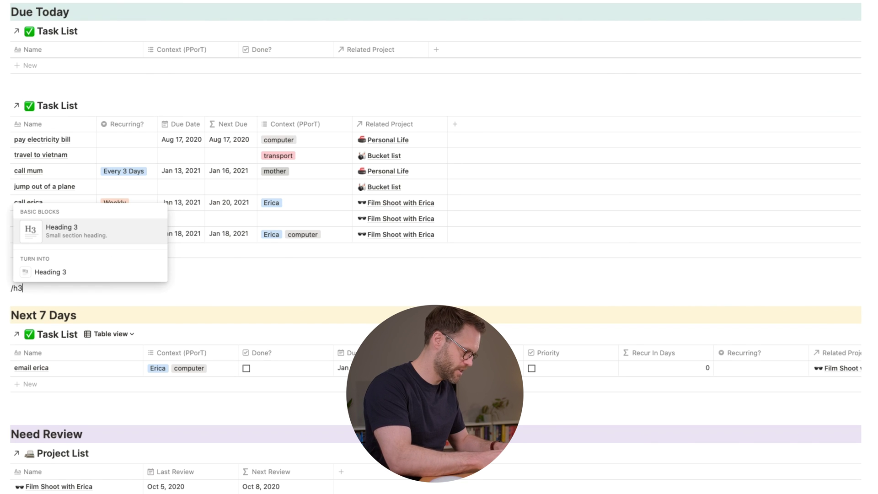
pyautogui.press('Return')
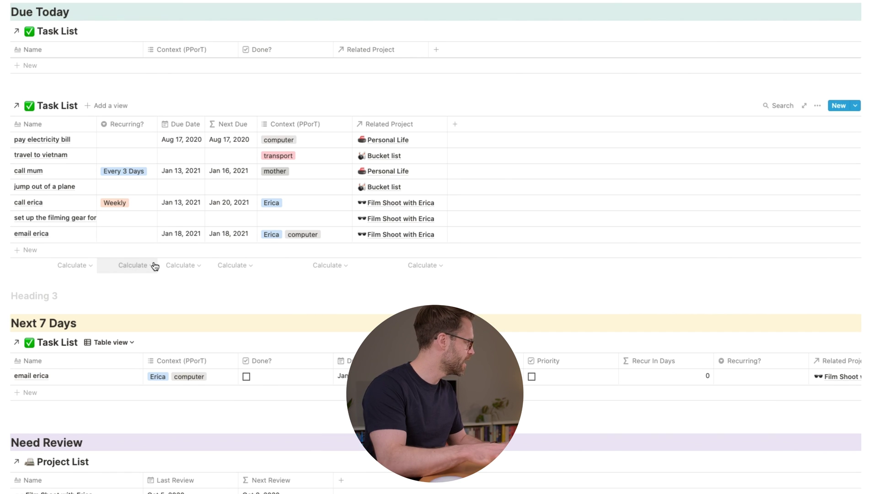
pyautogui.write('Recurring')
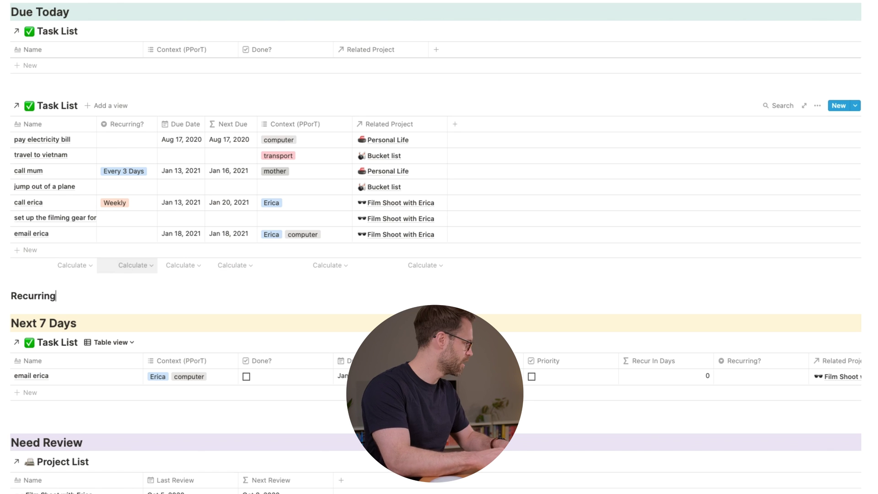
pyautogui.write(' Today')
pyautogui.click(5, 295)
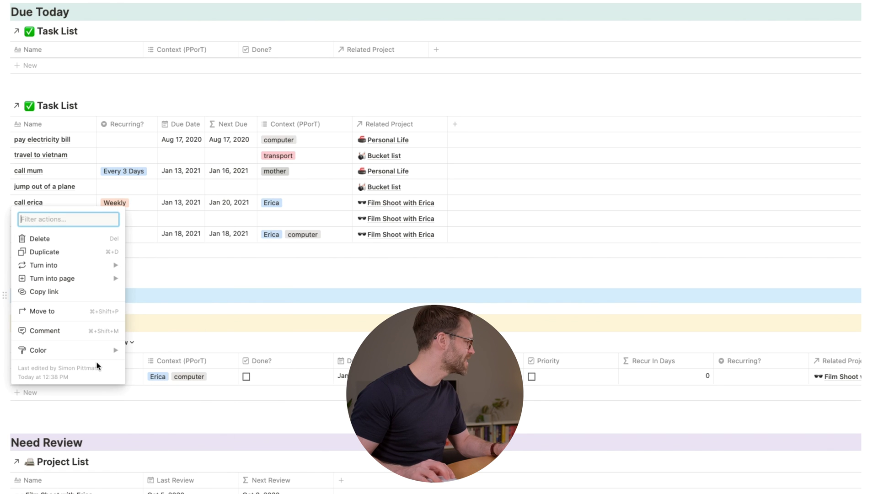
pyautogui.moveTo(97, 351)
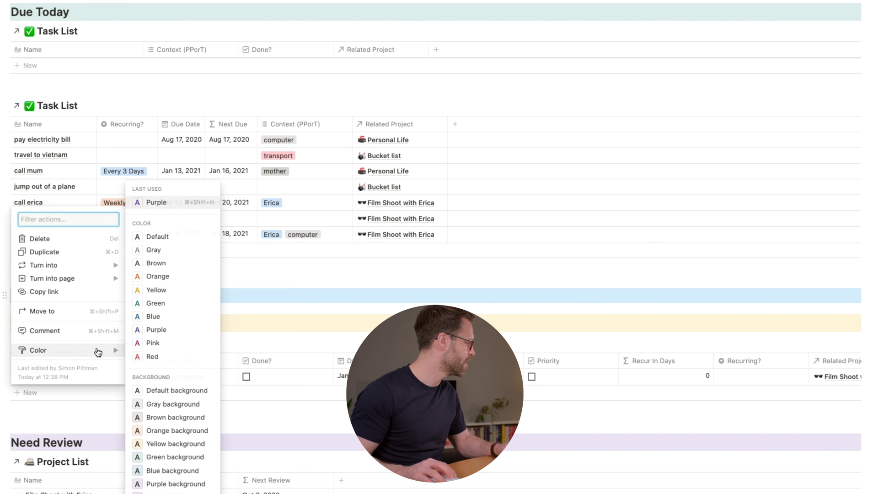
pyautogui.click(175, 456)
pyautogui.moveTo(4, 295); pyautogui.dragTo(18, 92)
pyautogui.scroll(2, 203, 163)
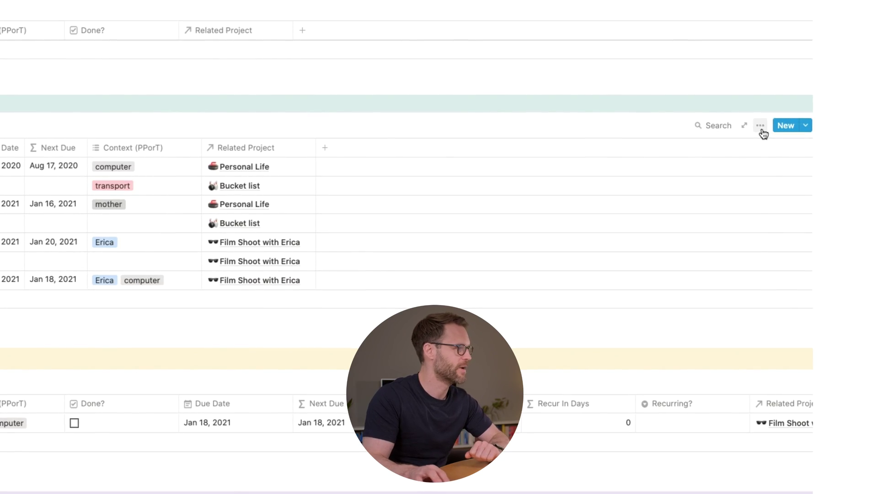
# Step: Filter the Recurring Today table to tasks whose Recurring? is not empty
pyautogui.click(761, 126)
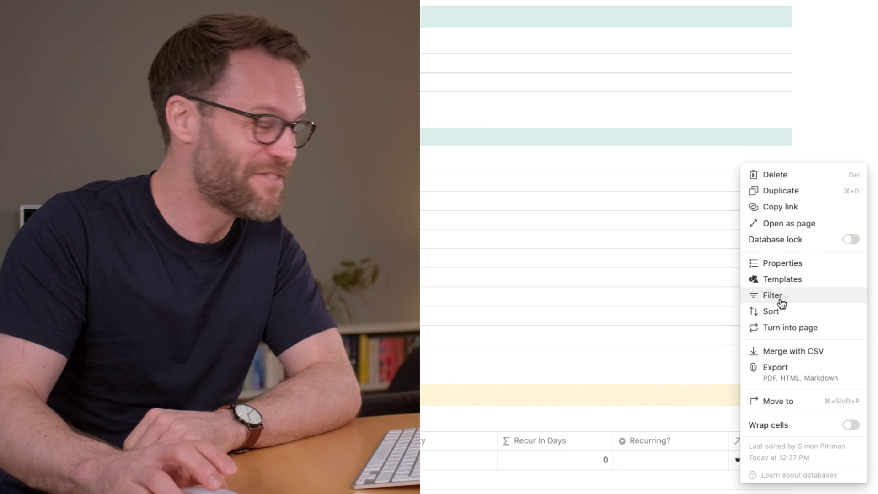
pyautogui.click(777, 297)
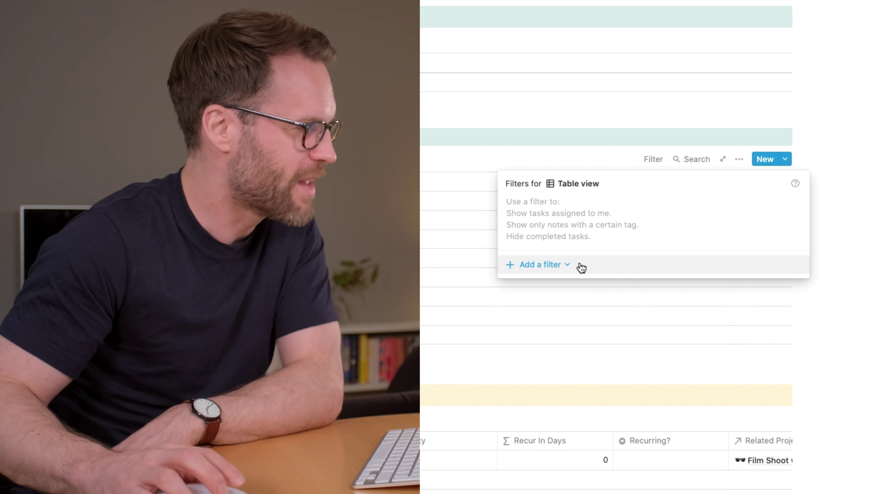
pyautogui.click(561, 264)
pyautogui.click(543, 286)
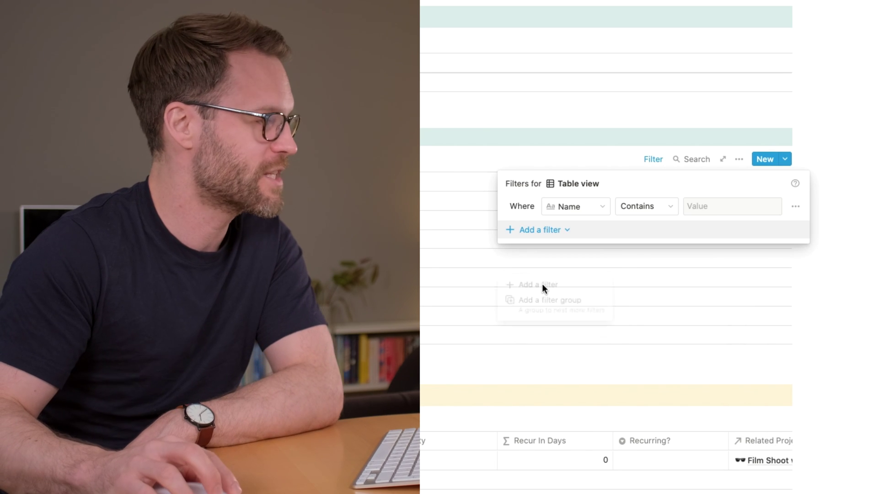
pyautogui.click(604, 208)
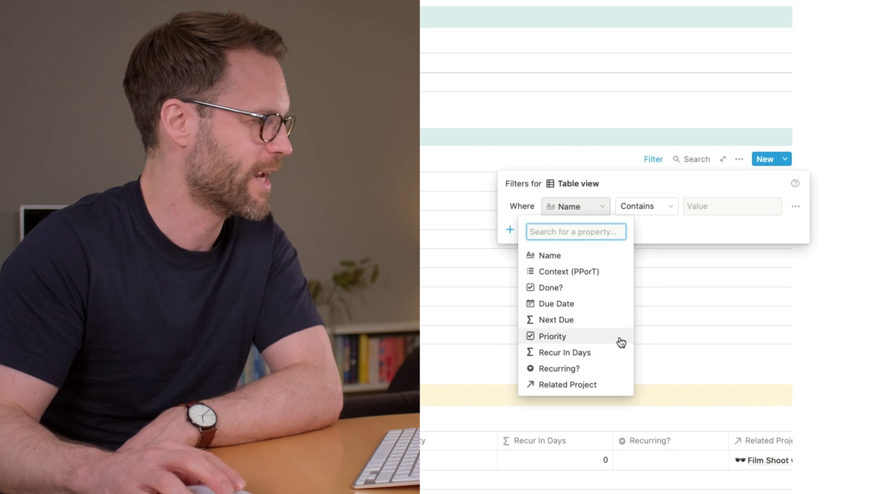
pyautogui.click(559, 368)
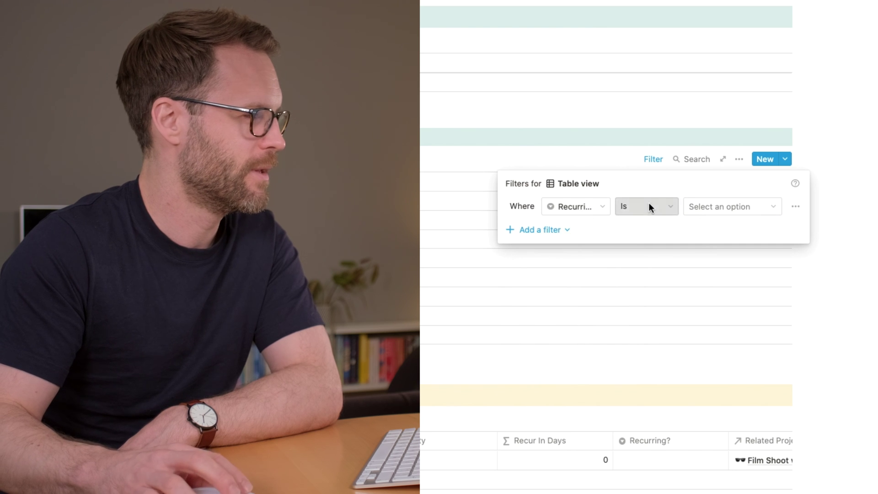
pyautogui.click(649, 204)
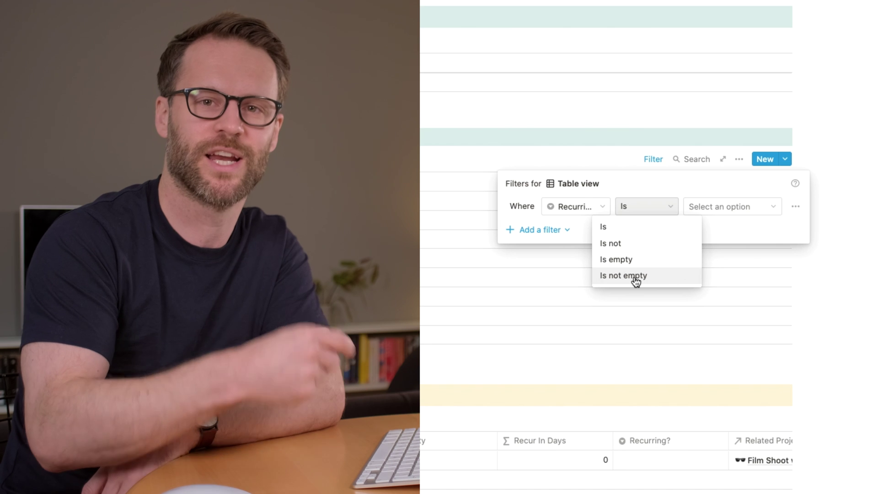
pyautogui.click(636, 280)
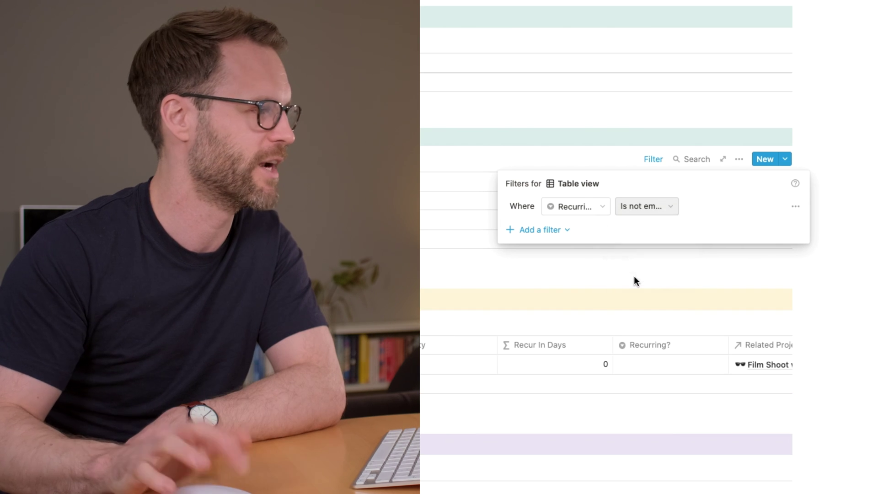
pyautogui.click(635, 279)
# Step: Add a second filter keeping only tasks with Due Date before Tomorrow
pyautogui.click(650, 159)
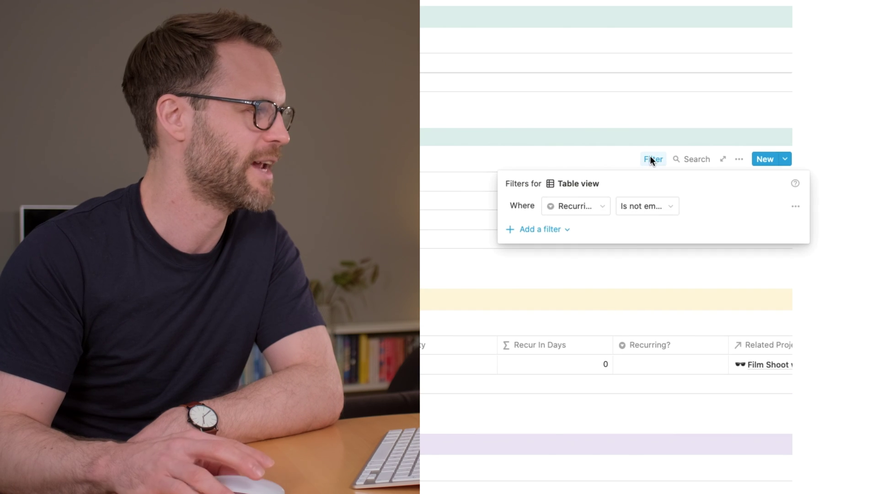
pyautogui.click(543, 233)
pyautogui.click(540, 250)
pyautogui.click(572, 328)
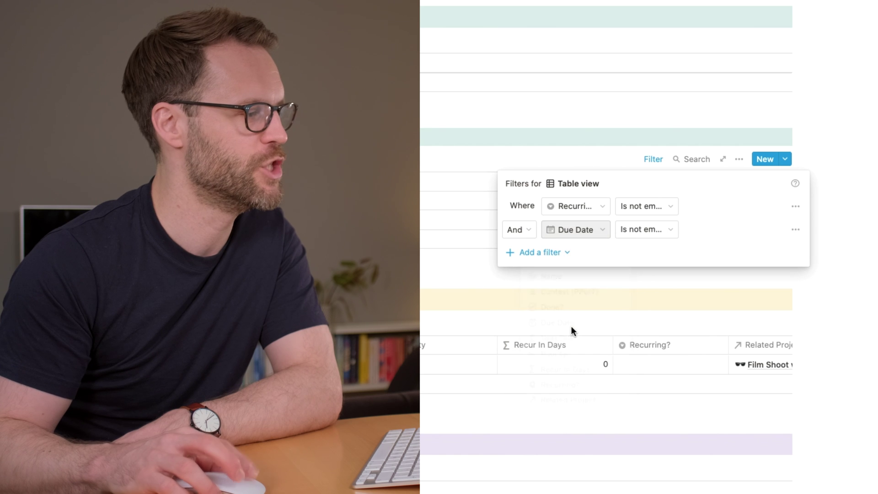
pyautogui.click(656, 235)
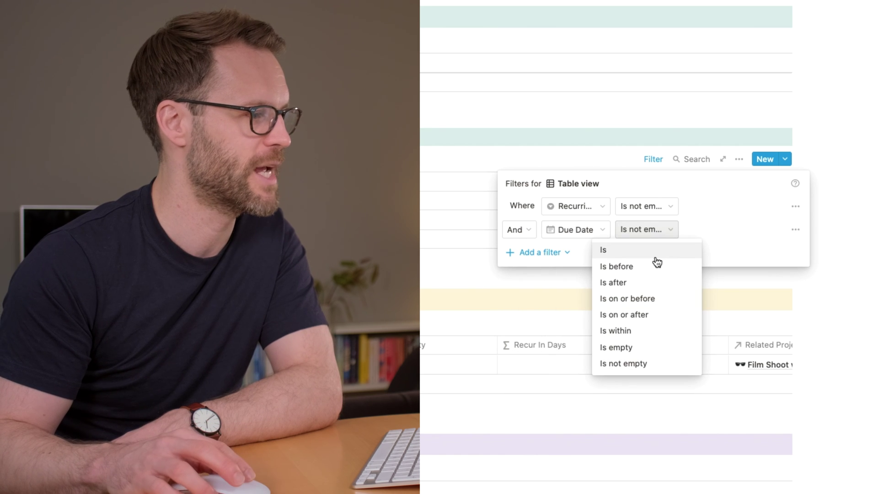
pyautogui.click(657, 250)
pyautogui.click(669, 230)
pyautogui.click(682, 255)
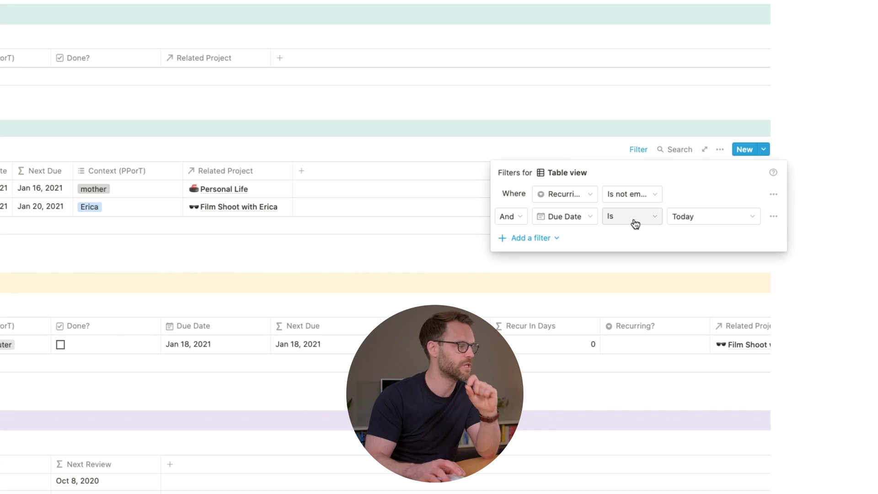
pyautogui.click(717, 221)
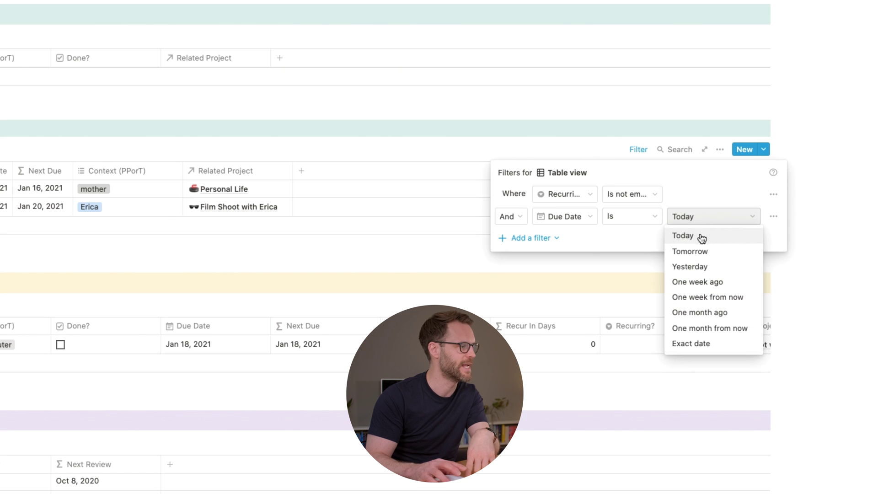
pyautogui.click(653, 218)
pyautogui.click(652, 220)
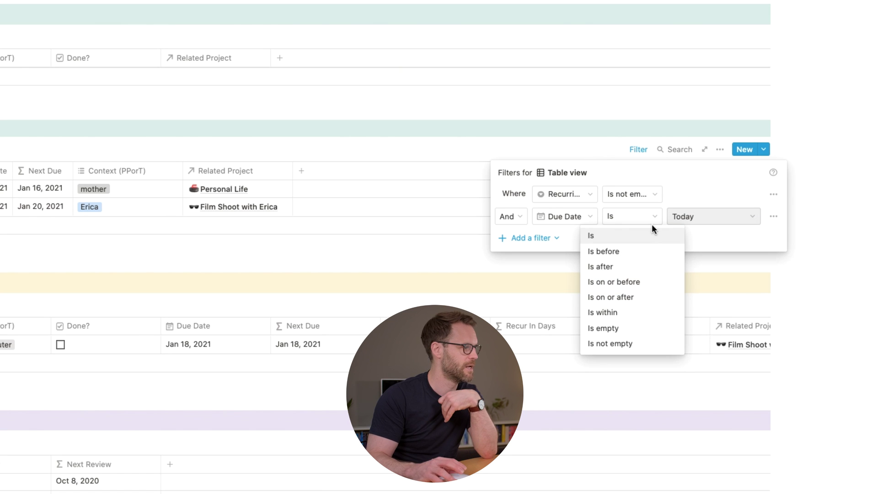
pyautogui.click(623, 253)
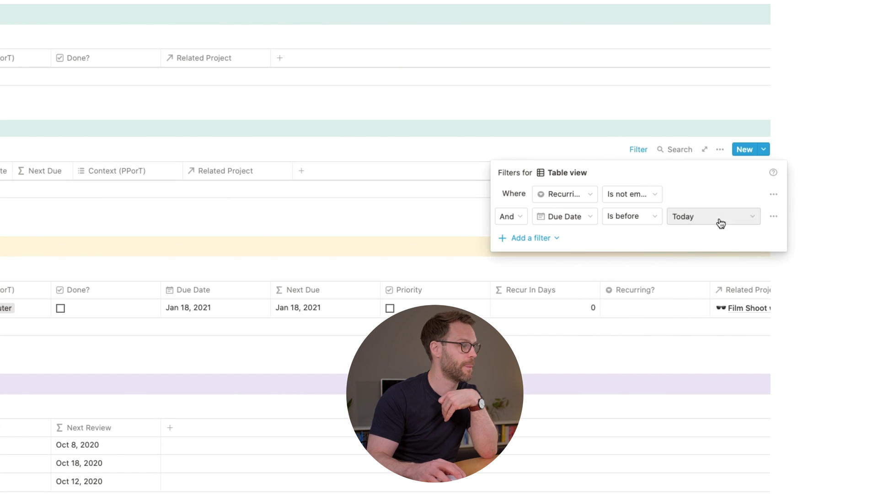
pyautogui.click(719, 220)
pyautogui.click(690, 251)
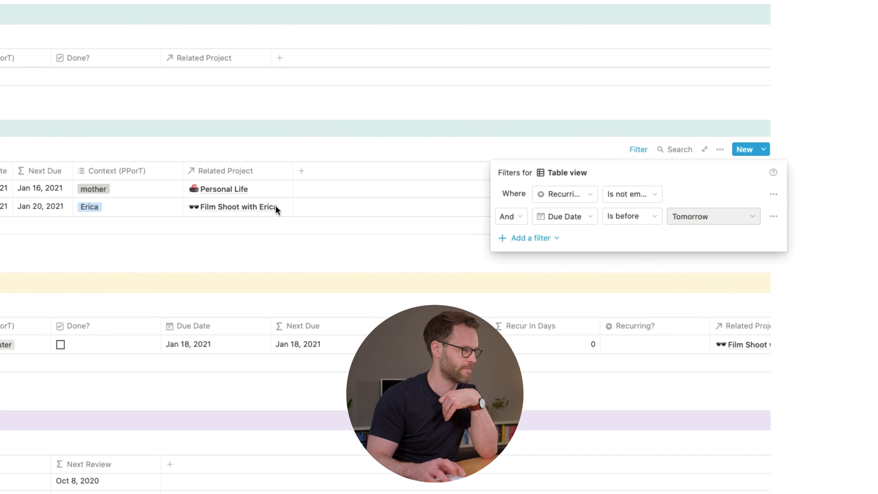
pyautogui.click(275, 205)
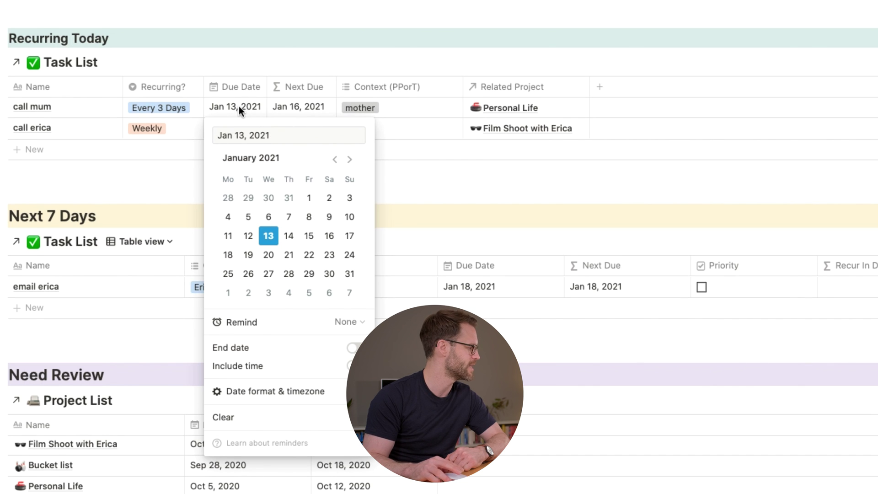
# Step: Change call mum's due date to Jan 16, 2021, moving it into Next 7 Days
pyautogui.click(329, 236)
pyautogui.click(513, 160)
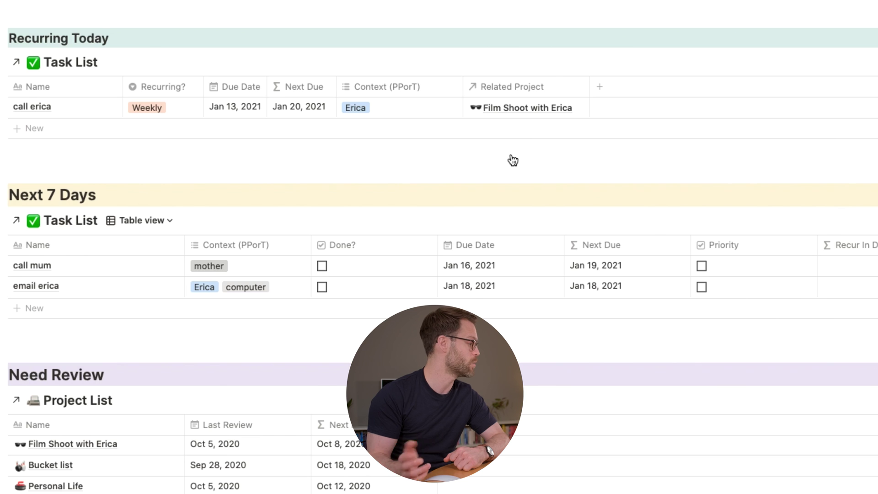
pyautogui.scroll(-5, 519, 275)
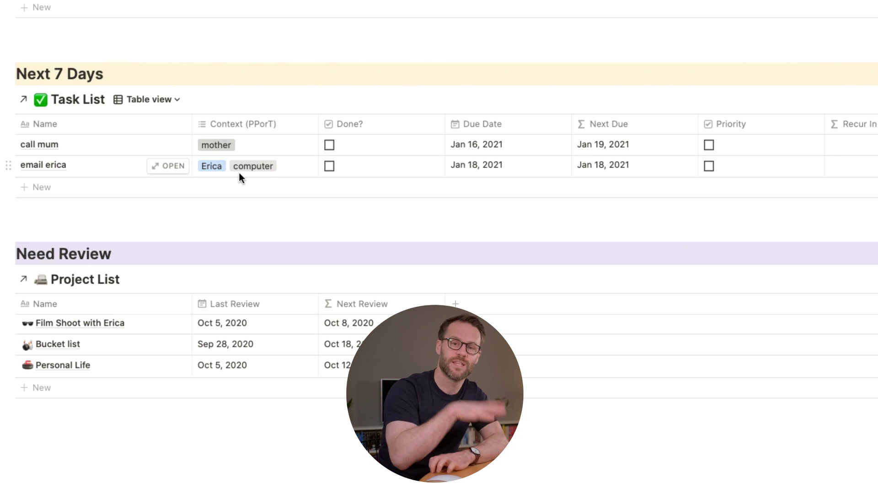
# Step: Hide the Next Due, Priority and Recur In Days columns in the Next 7 Days table
pyautogui.click(633, 131)
pyautogui.click(594, 308)
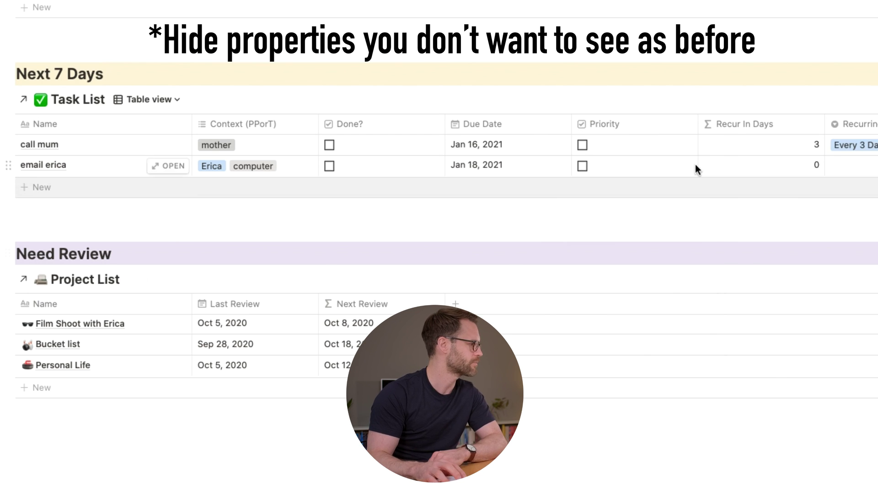
pyautogui.click(652, 129)
pyautogui.click(625, 314)
pyautogui.click(640, 128)
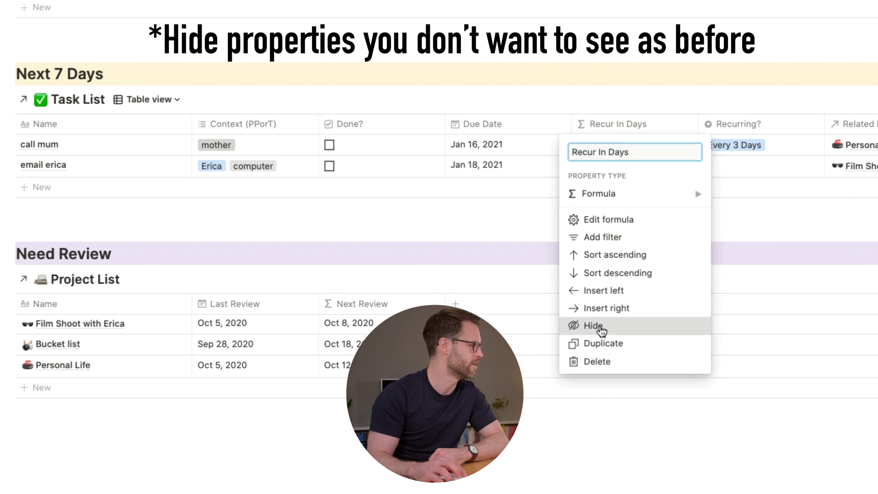
pyautogui.click(600, 327)
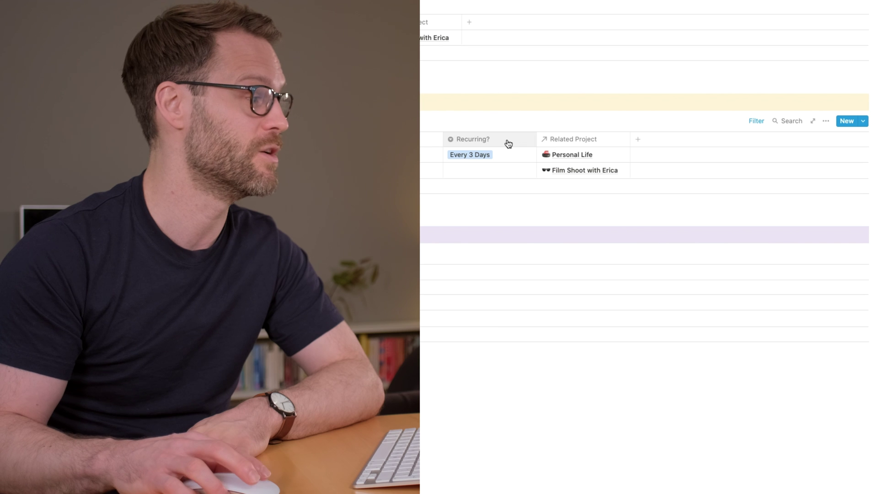
# Step: Add a fourth filter to Next 7 Days: Recurring? is not Daily
pyautogui.click(663, 130)
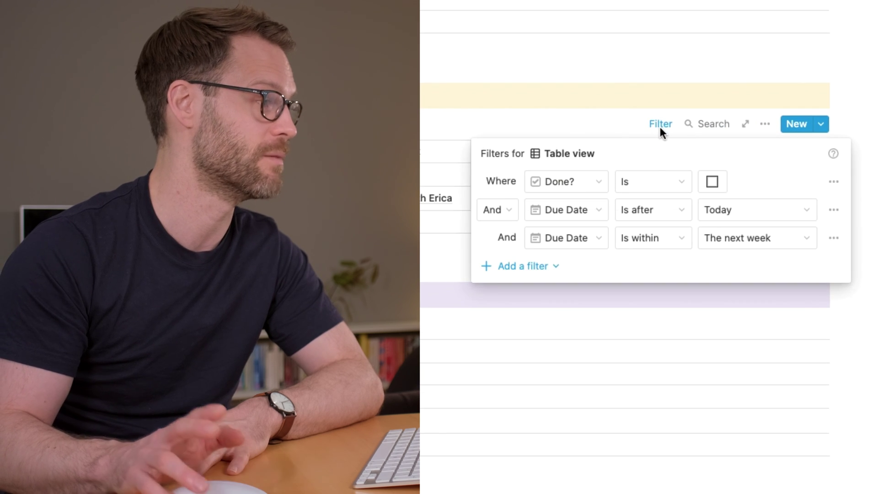
pyautogui.click(533, 271)
pyautogui.click(539, 286)
pyautogui.click(588, 267)
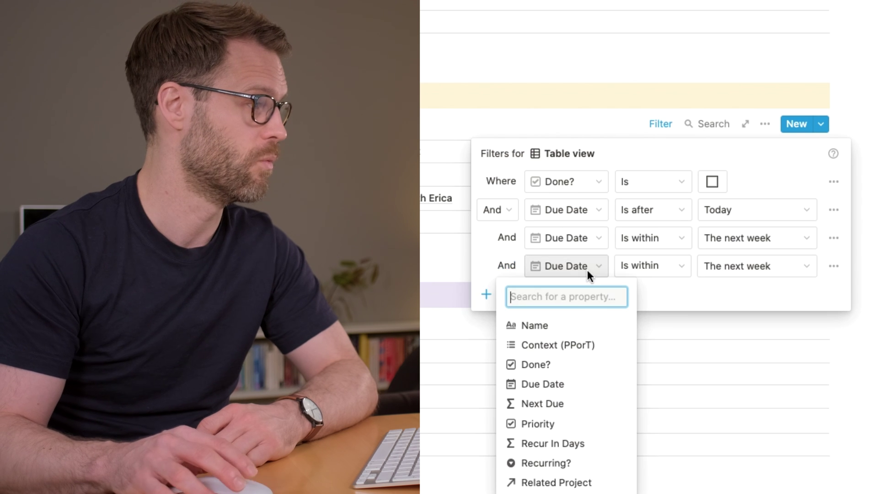
pyautogui.click(558, 468)
pyautogui.click(670, 269)
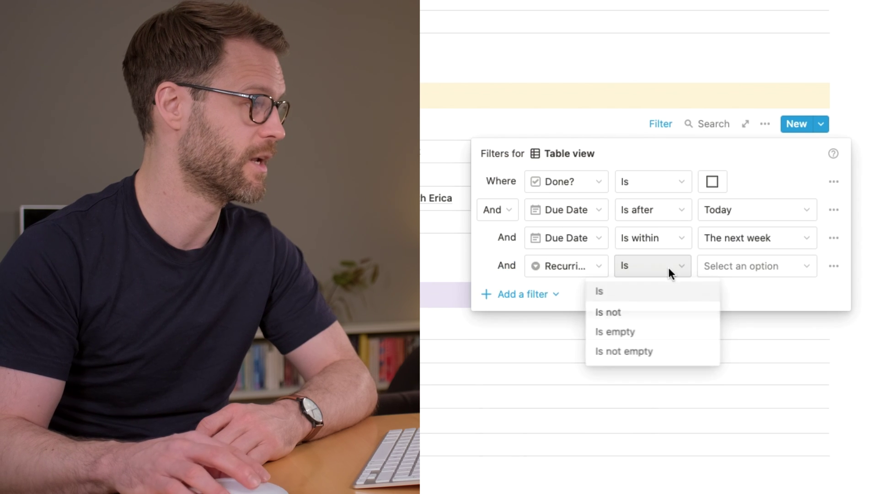
pyautogui.click(646, 312)
pyautogui.click(760, 267)
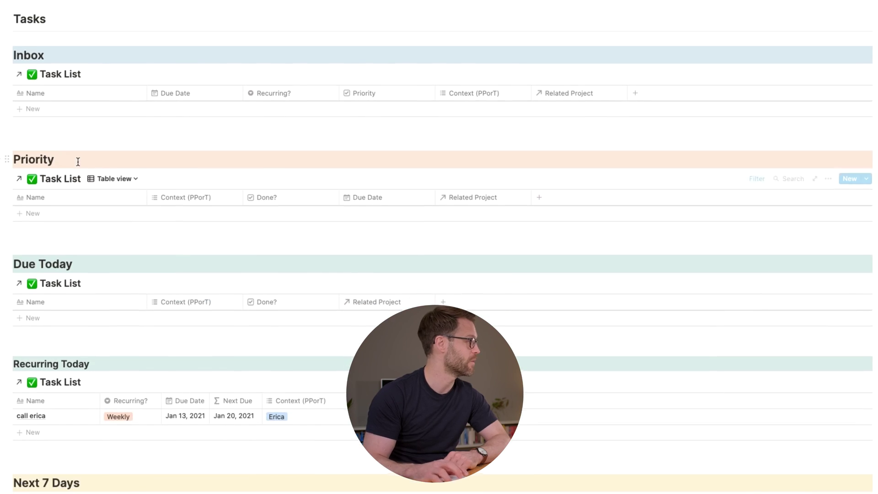
# Step: Add an Inbox task 'Do 10 minute meditation', due Jan 13, recurring Daily
pyautogui.click(32, 107)
pyautogui.write('Do 10 minute meditation')
pyautogui.click(195, 107)
pyautogui.click(169, 199)
pyautogui.click(288, 107)
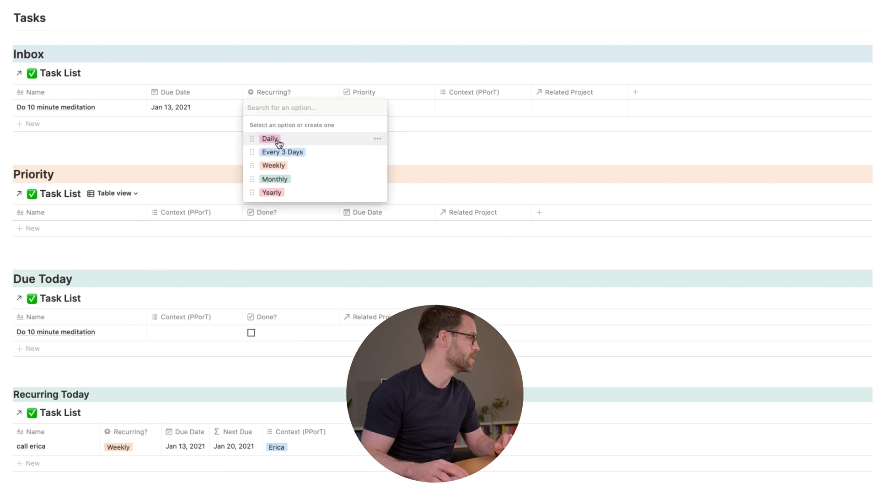
pyautogui.click(268, 137)
# Step: Give the meditation task an 'instagram' context tag and link it to Personal Life
pyautogui.click(480, 107)
pyautogui.write('instagram')
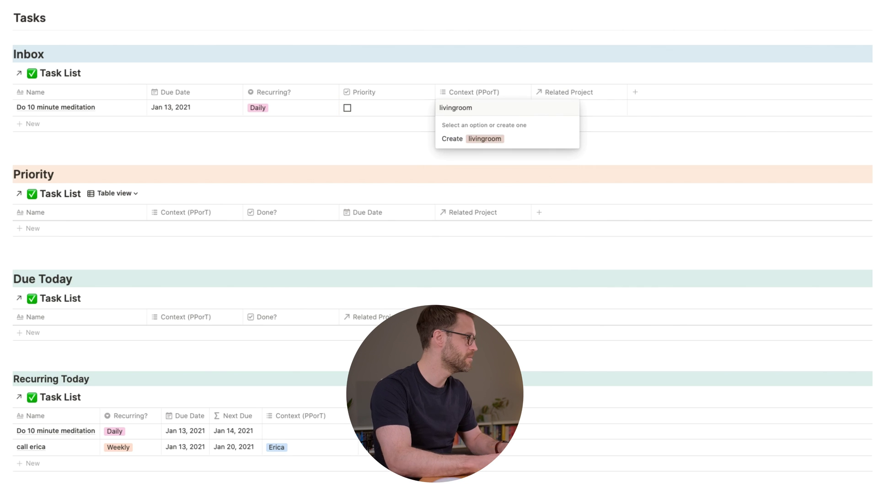
pyautogui.press('Return')
pyautogui.click(578, 107)
pyautogui.click(566, 153)
# Step: Move the meditation task's due date to Jan 14, 2021
pyautogui.scroll(-5, 137, 169)
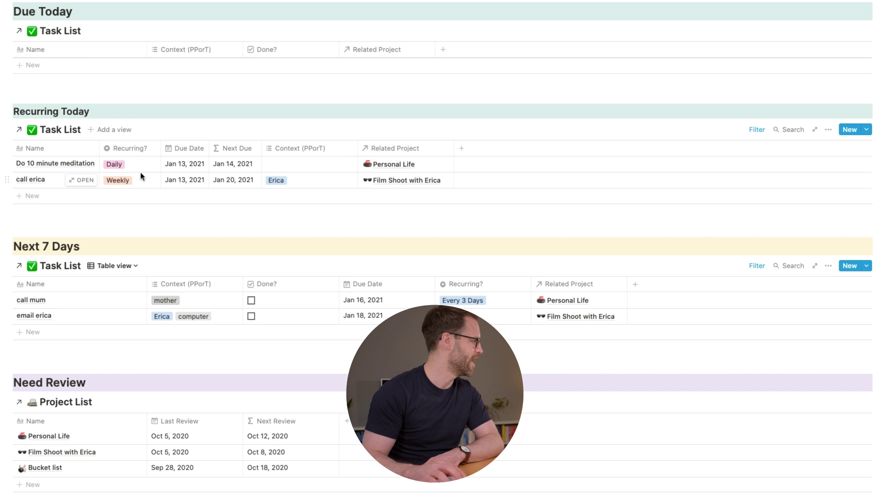
pyautogui.click(187, 166)
pyautogui.click(226, 264)
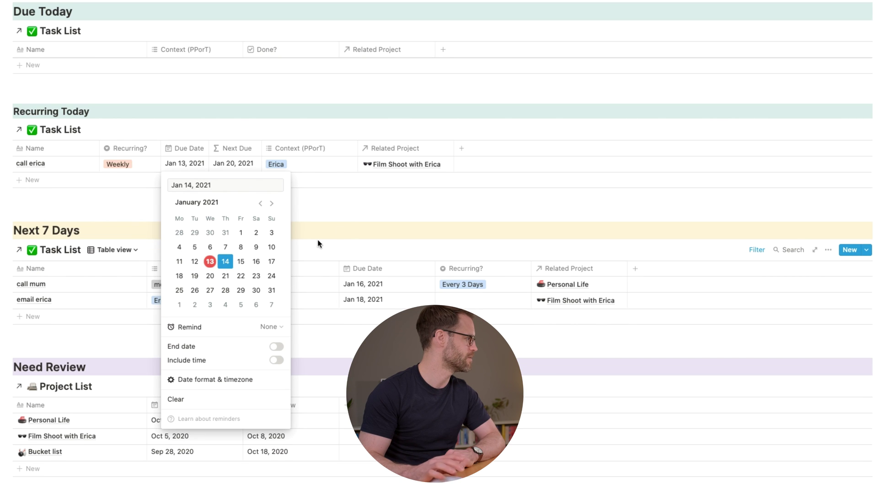
pyautogui.click(344, 226)
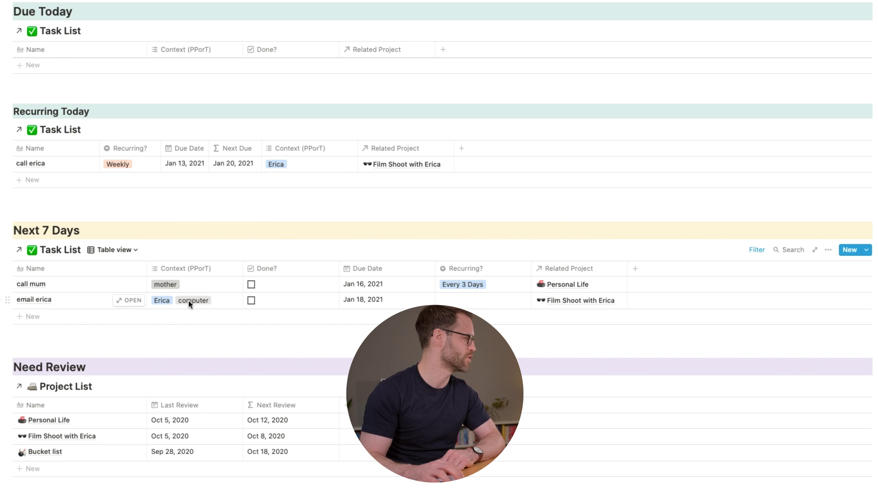